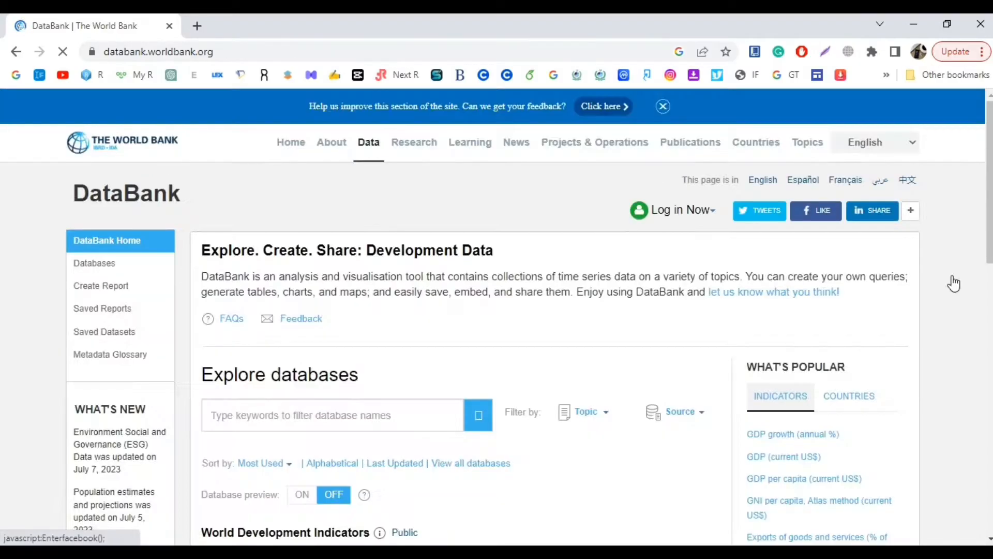
Open the World Development Indicators database from the list of databases.
{"action": "scroll", "coordinate": [597, 317], "scroll_direction": "down", "scroll_amount": 4}
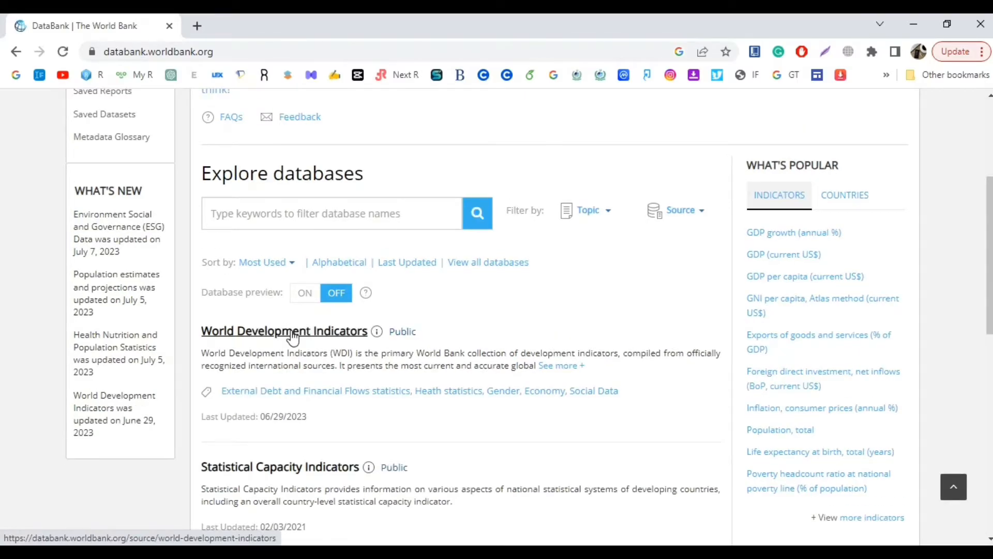
{"action": "left_click", "coordinate": [352, 337]}
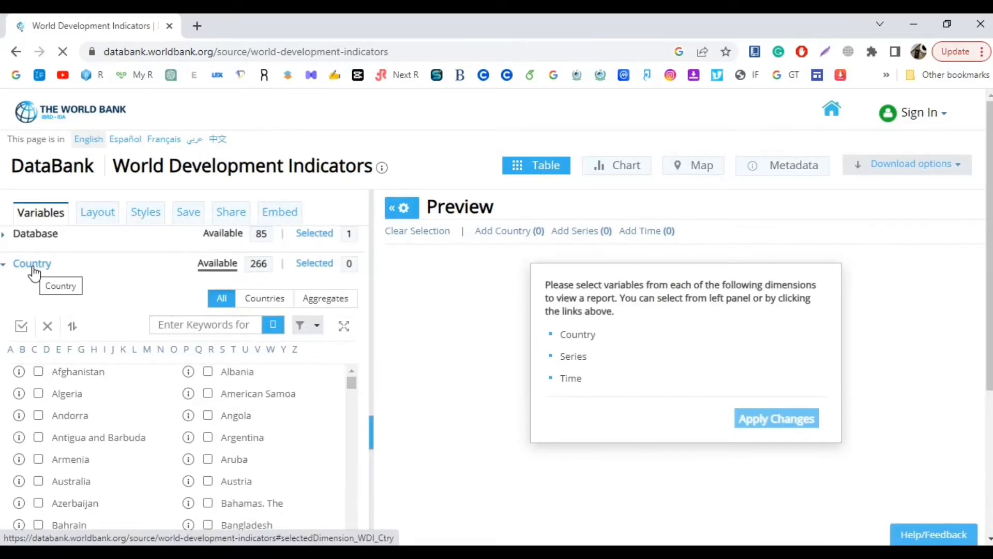
Collapse the Country list and look over the available databases in the Database section.
{"action": "left_click", "coordinate": [34, 271]}
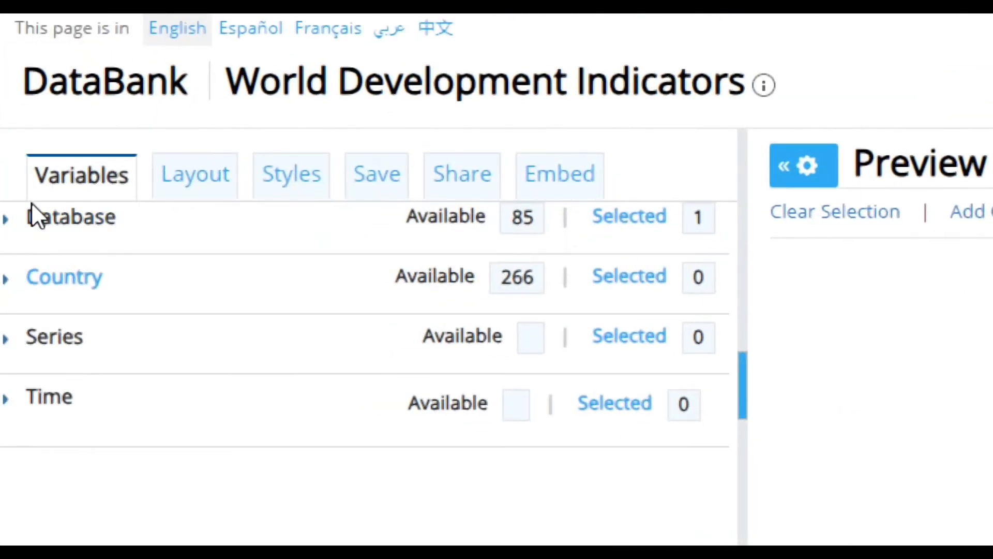
{"action": "left_click", "coordinate": [70, 218]}
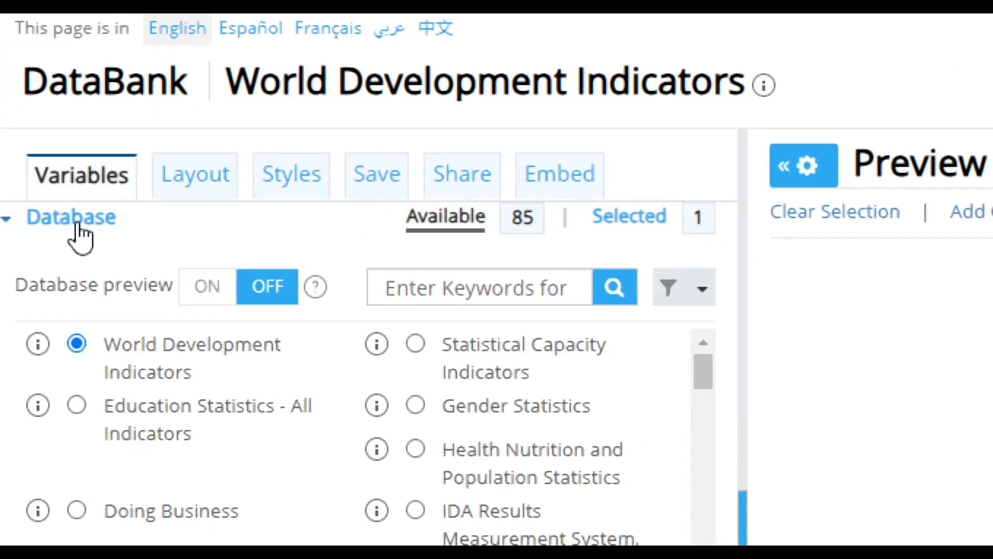
{"action": "left_click", "coordinate": [77, 225]}
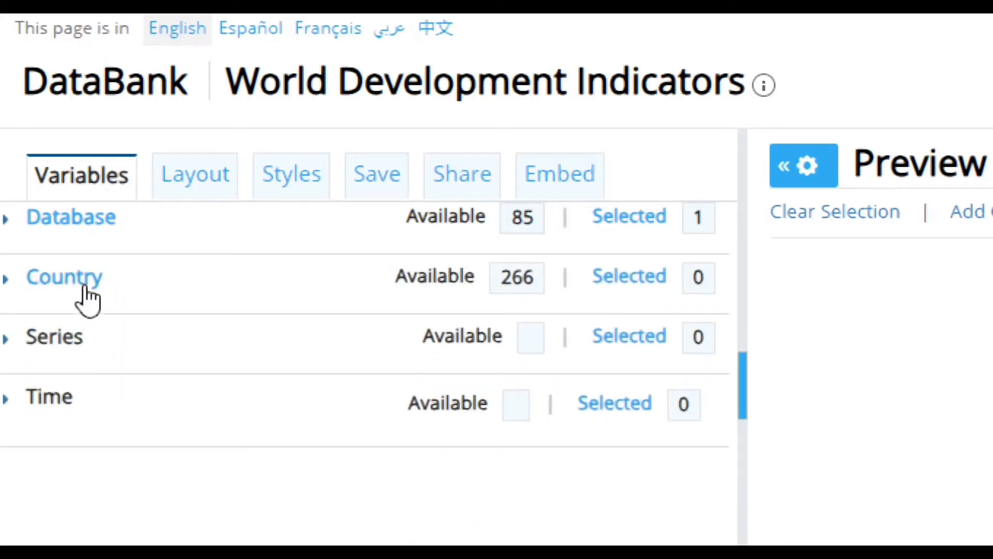
Select Pakistan in the Country dimension using the entries under P, and collapse the country list.
{"action": "left_click", "coordinate": [87, 290]}
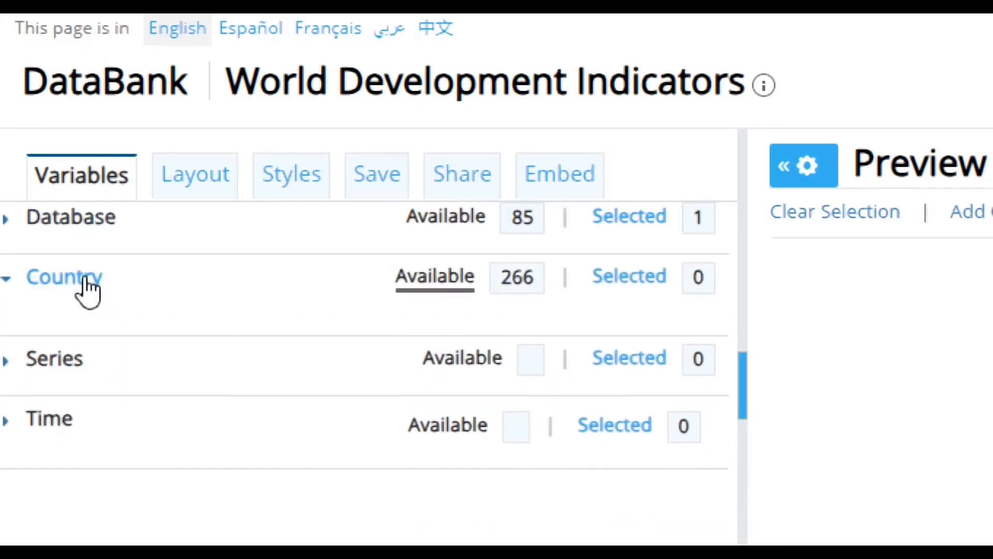
{"action": "scroll", "coordinate": [269, 408], "scroll_direction": "down", "scroll_amount": 3}
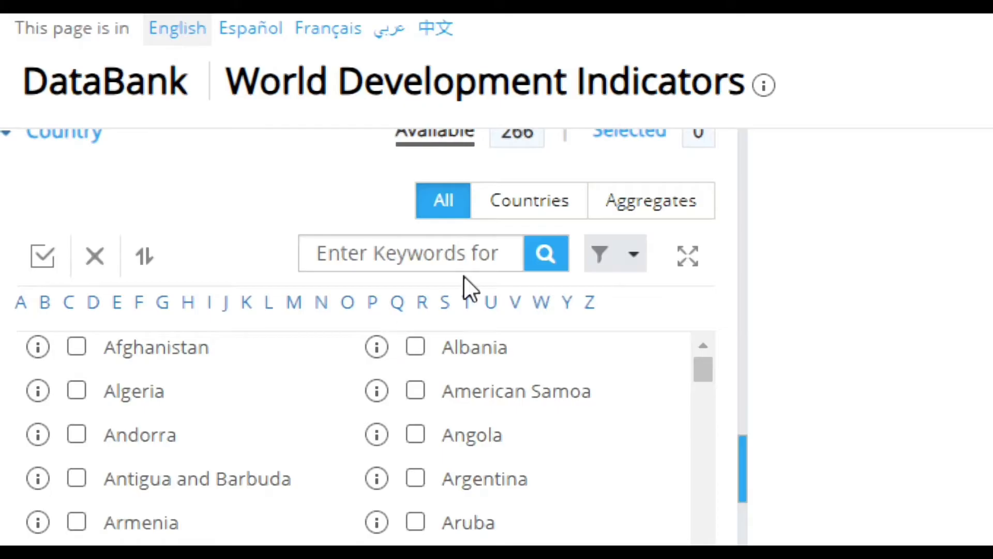
{"action": "left_click", "coordinate": [371, 305]}
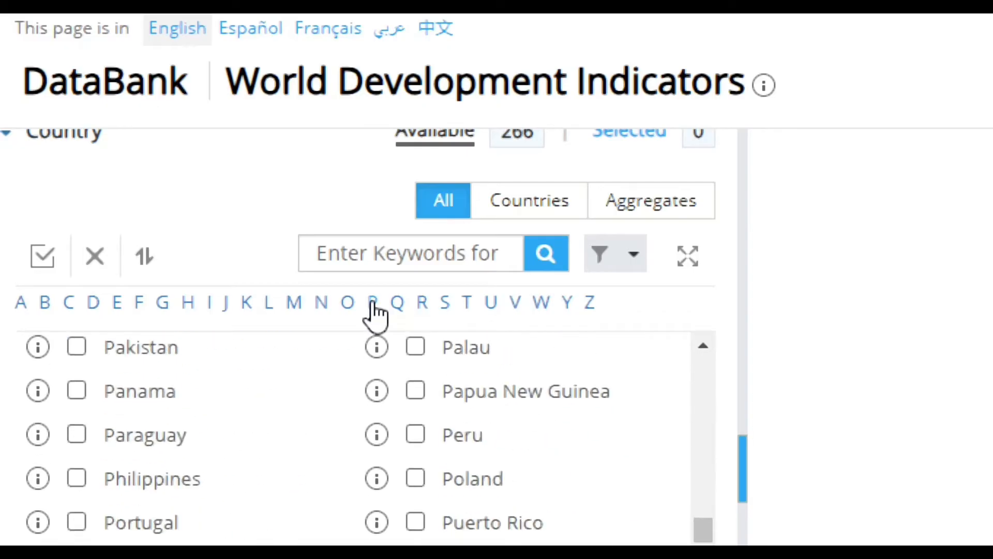
{"action": "scroll", "coordinate": [412, 389], "scroll_direction": "down", "scroll_amount": 1}
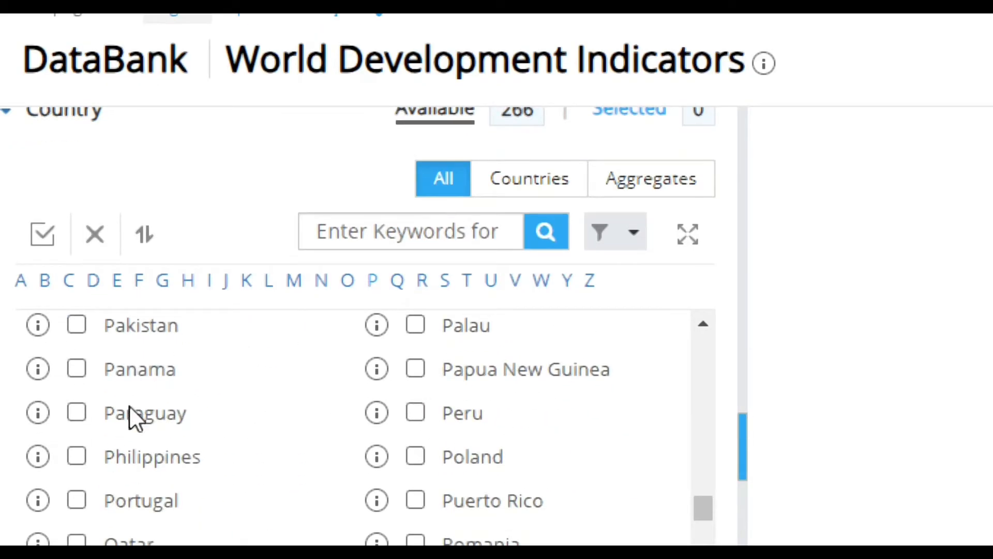
{"action": "left_click", "coordinate": [77, 325]}
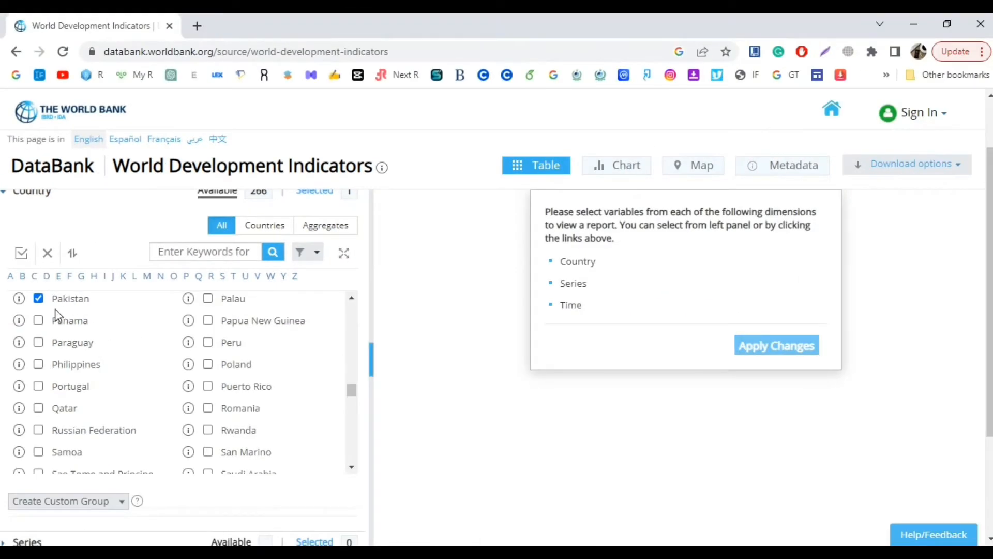
{"action": "scroll", "coordinate": [72, 250], "scroll_direction": "up", "scroll_amount": 1}
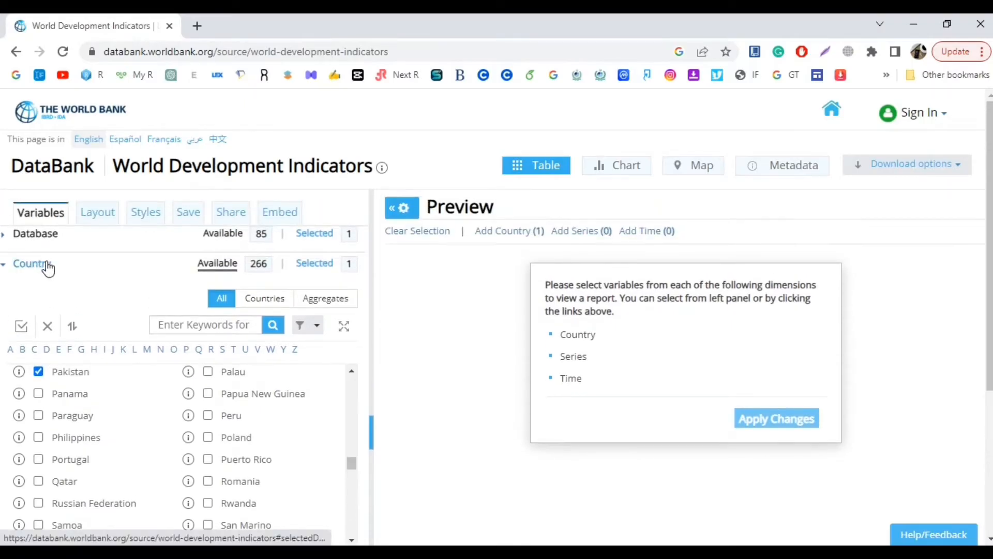
{"action": "left_click", "coordinate": [48, 268]}
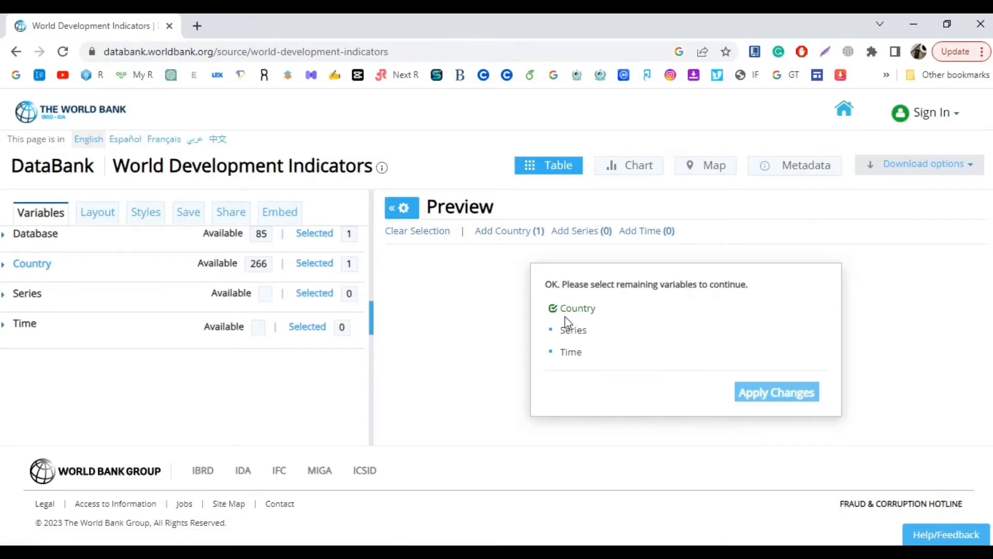
Search the Series dimension for "inflation" and select "Inflation, consumer prices (annual %)".
{"action": "left_click", "coordinate": [28, 294]}
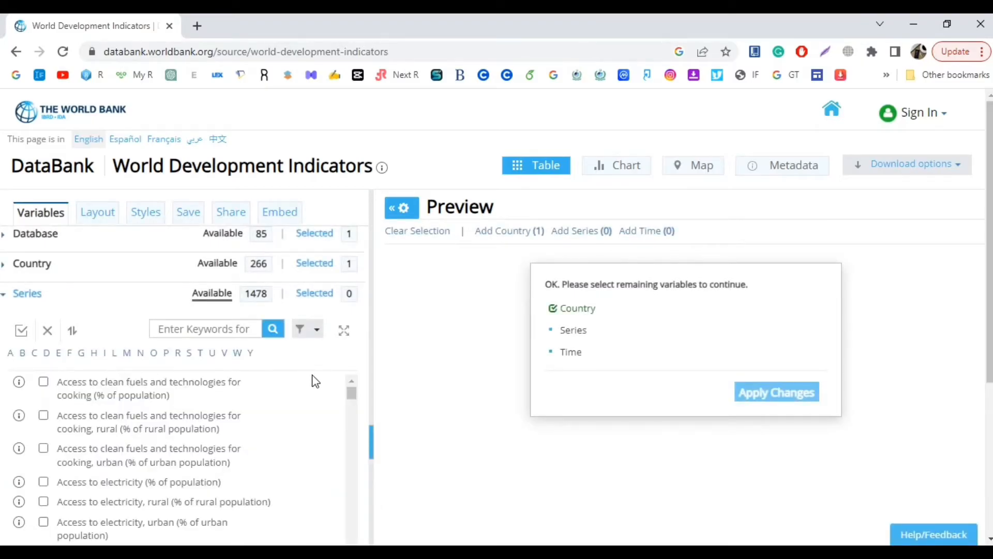
{"action": "scroll", "coordinate": [314, 381], "scroll_direction": "down", "scroll_amount": 1}
{"action": "scroll", "coordinate": [313, 382], "scroll_direction": "up", "scroll_amount": 1}
{"action": "scroll", "coordinate": [181, 428], "scroll_direction": "down", "scroll_amount": 5}
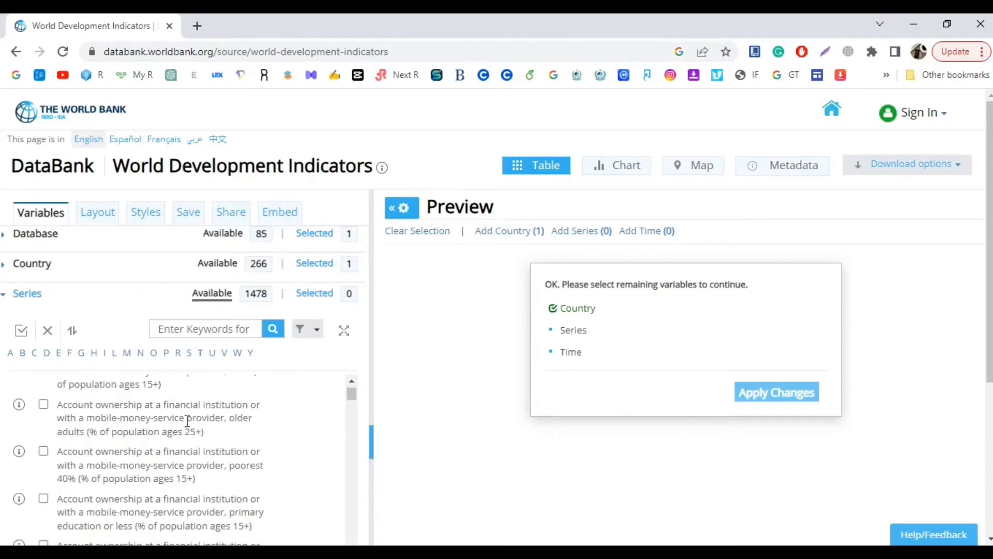
{"action": "scroll", "coordinate": [189, 432], "scroll_direction": "up", "scroll_amount": 5}
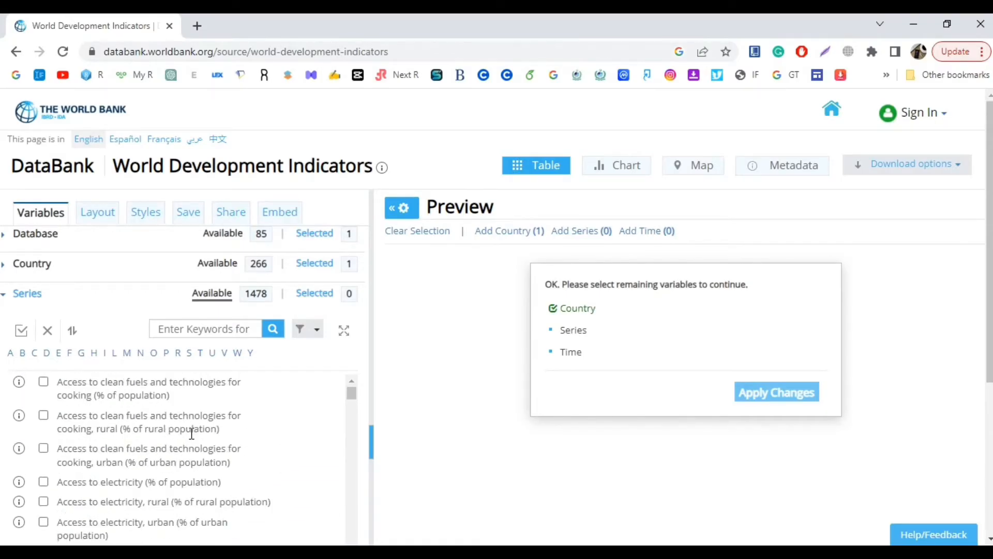
{"action": "left_click", "coordinate": [197, 330]}
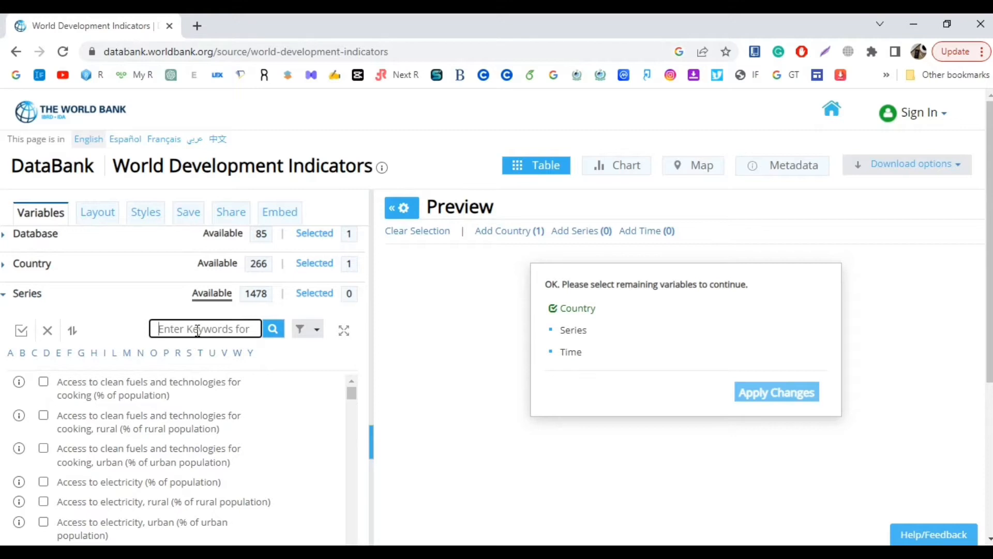
{"action": "type", "text": "inflation"}
{"action": "left_click", "coordinate": [273, 331]}
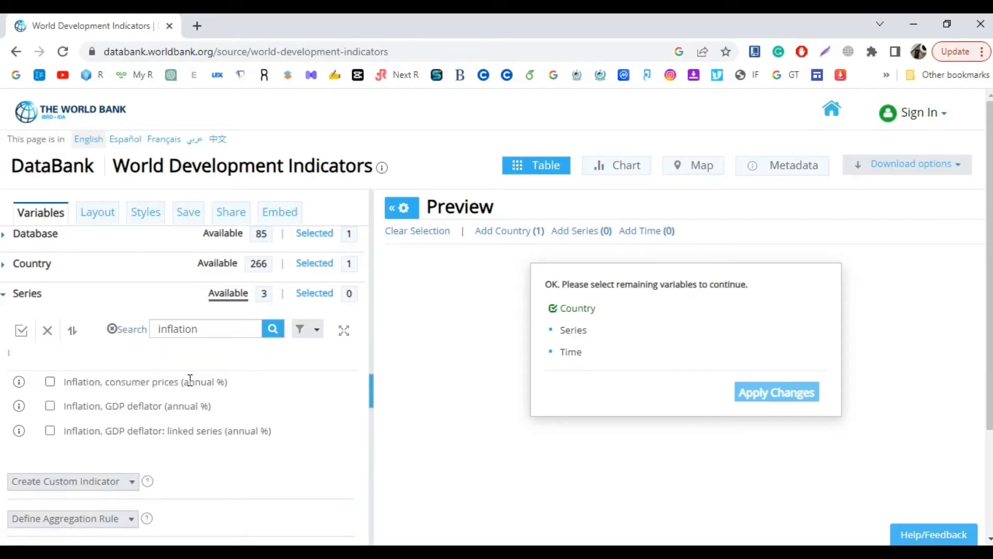
{"action": "left_click", "coordinate": [50, 383]}
Search the series for "unemployment", select "Unemployment, total (% of total labor force) (modeled ILO estimate)" and collapse the Series section.
{"action": "double_click", "coordinate": [171, 329]}
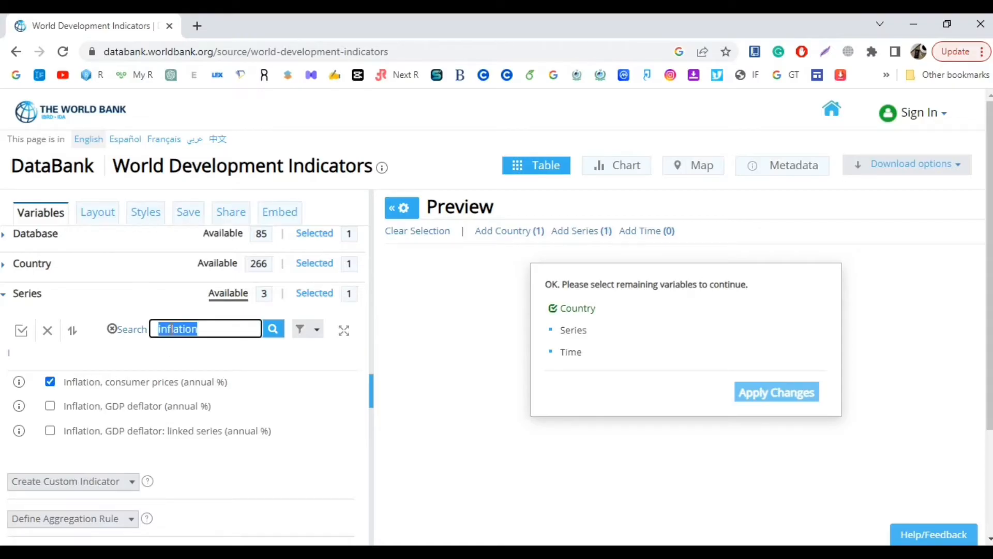
{"action": "type", "text": "un"}
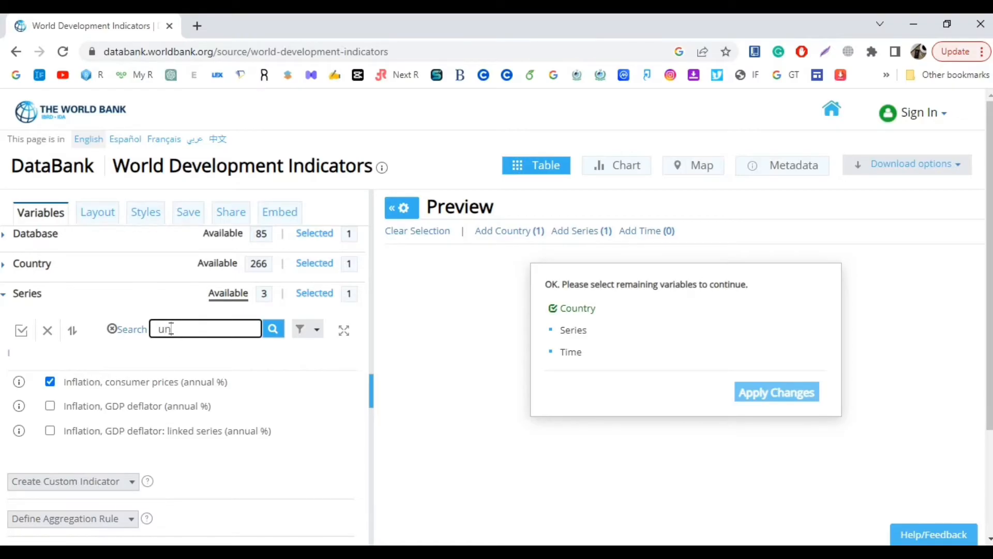
{"action": "type", "text": "employment"}
{"action": "left_click", "coordinate": [273, 329]}
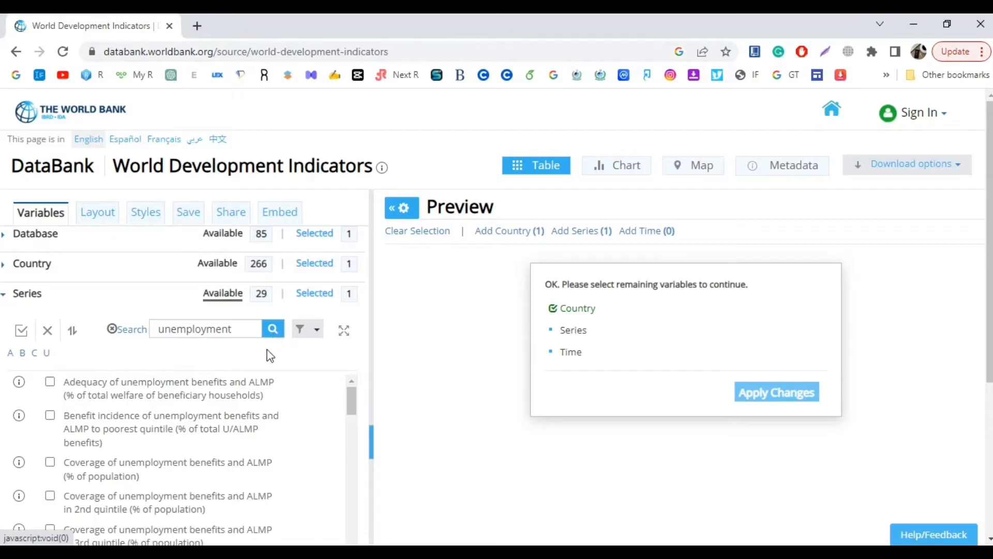
{"action": "scroll", "coordinate": [216, 413], "scroll_direction": "down", "scroll_amount": 2}
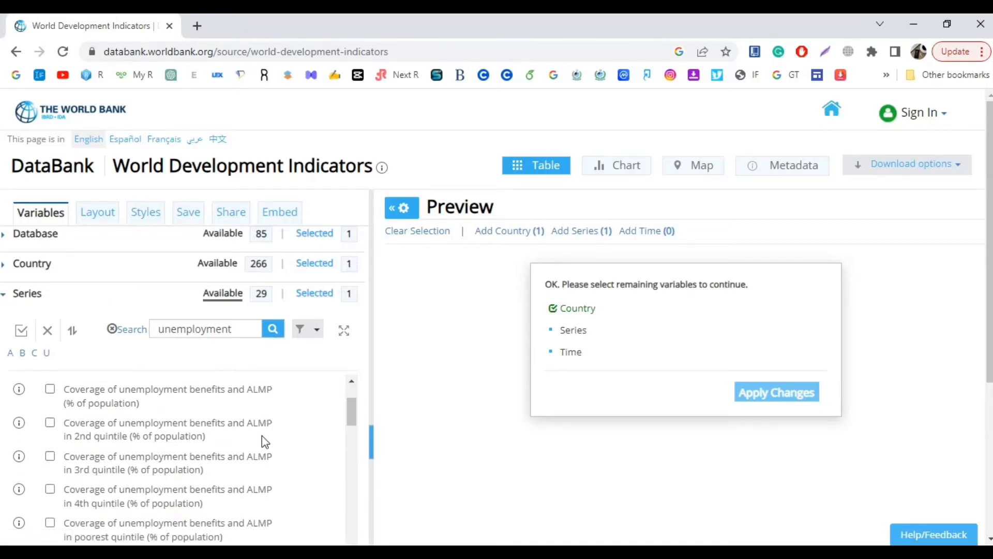
{"action": "scroll", "coordinate": [264, 443], "scroll_direction": "down", "scroll_amount": 4}
{"action": "scroll", "coordinate": [203, 450], "scroll_direction": "down", "scroll_amount": 1}
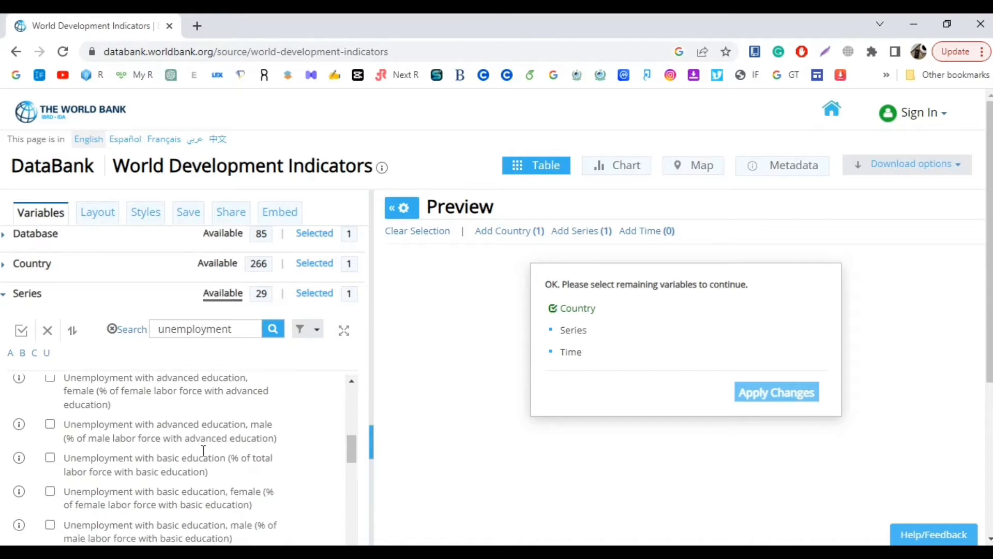
{"action": "scroll", "coordinate": [203, 450], "scroll_direction": "down", "scroll_amount": 3}
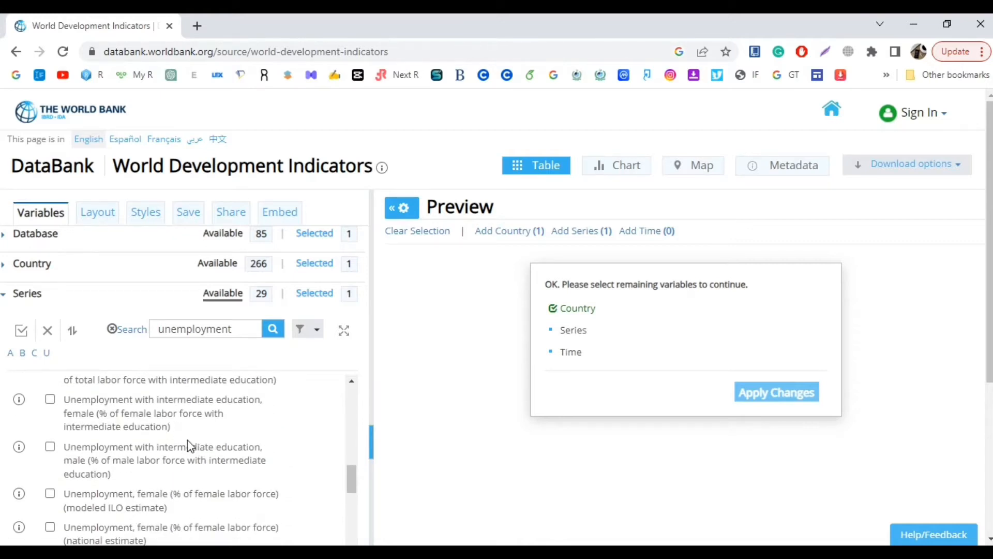
{"action": "scroll", "coordinate": [182, 446], "scroll_direction": "down", "scroll_amount": 3}
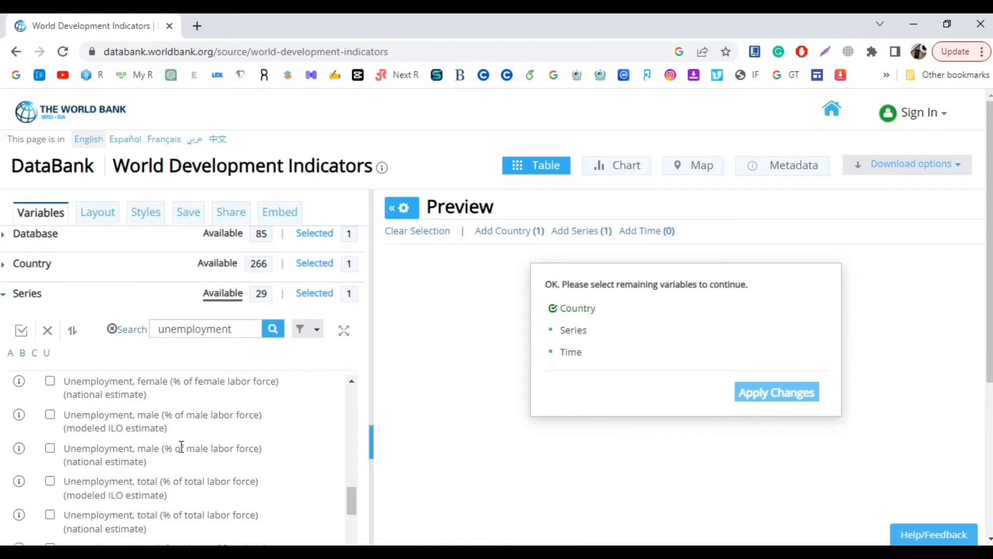
{"action": "scroll", "coordinate": [106, 458], "scroll_direction": "down", "scroll_amount": 1}
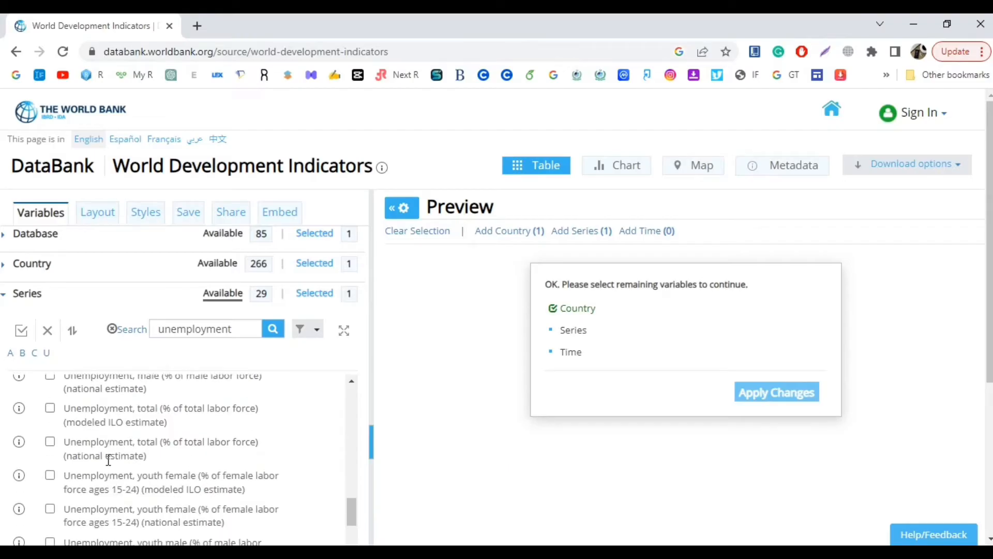
{"action": "left_click", "coordinate": [49, 408]}
{"action": "left_click", "coordinate": [28, 296]}
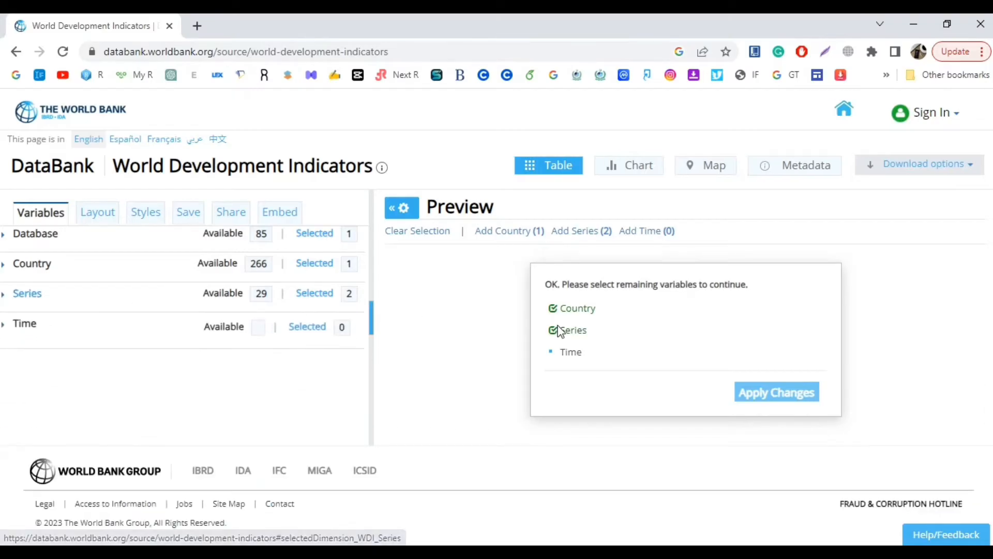
Expand the Time dimension and select the years 1960 to 1963.
{"action": "left_click", "coordinate": [28, 325]}
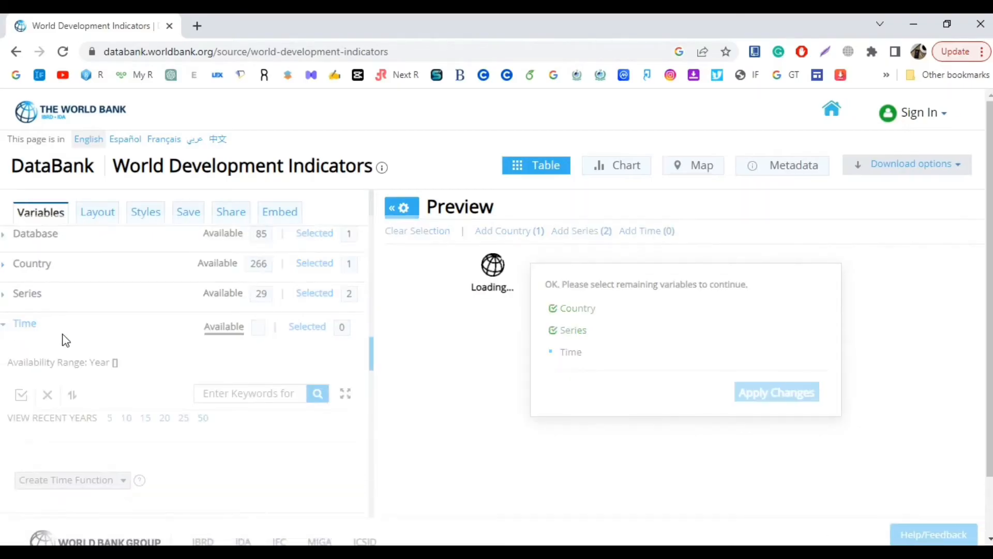
{"action": "scroll", "coordinate": [104, 350], "scroll_direction": "down", "scroll_amount": 2}
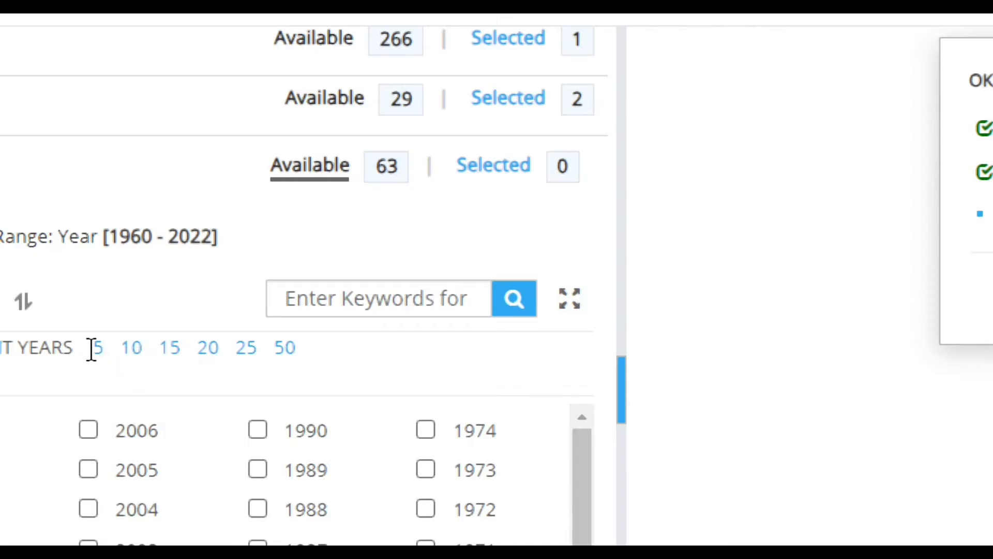
{"action": "scroll", "coordinate": [14, 465], "scroll_direction": "down", "scroll_amount": 5}
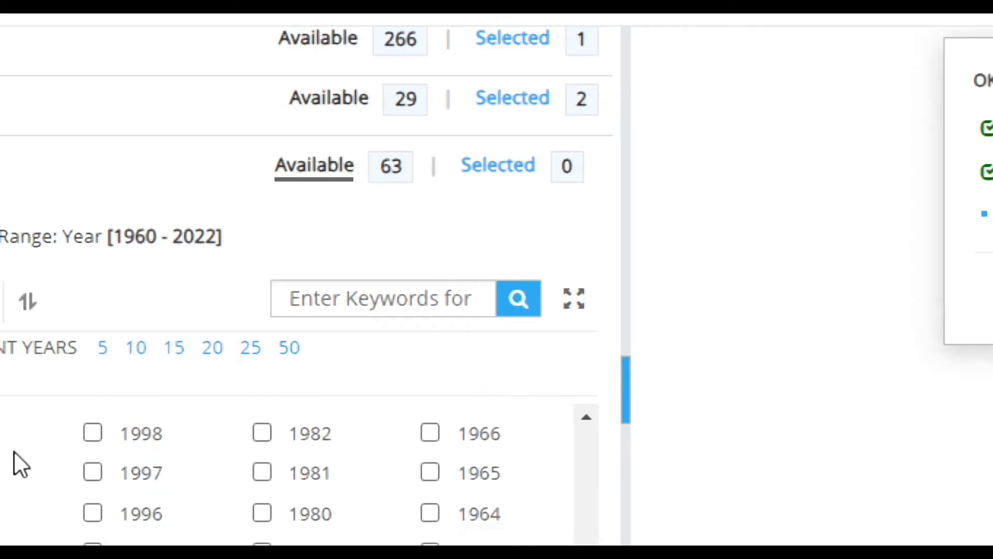
{"action": "scroll", "coordinate": [14, 461], "scroll_direction": "up", "scroll_amount": 5}
{"action": "scroll", "coordinate": [403, 495], "scroll_direction": "down", "scroll_amount": 5}
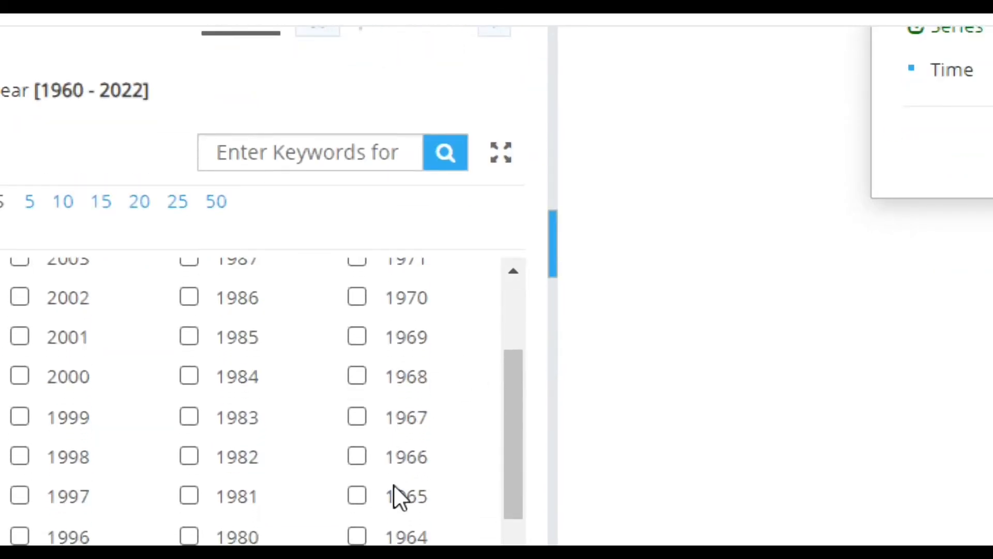
{"action": "scroll", "coordinate": [320, 512], "scroll_direction": "down", "scroll_amount": 1}
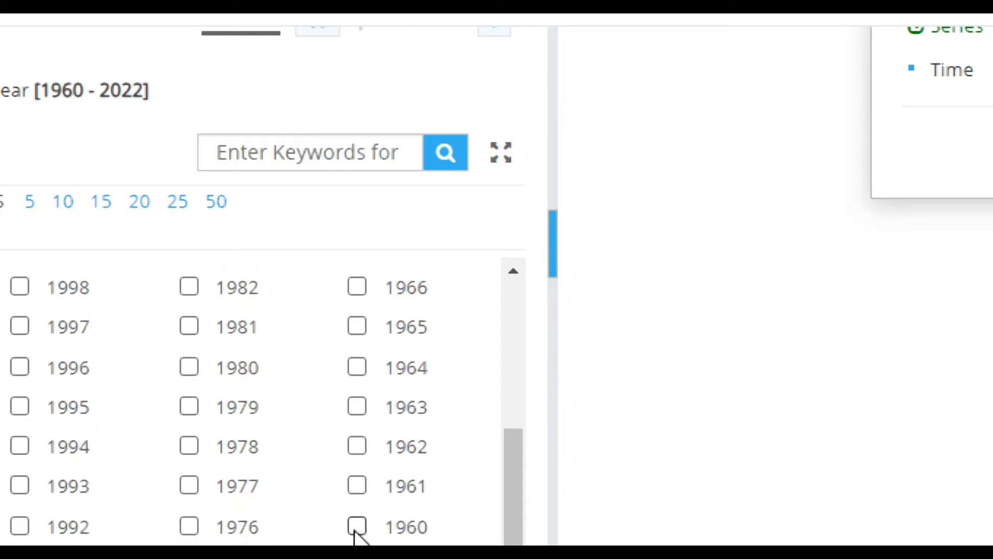
{"action": "left_click", "coordinate": [357, 526]}
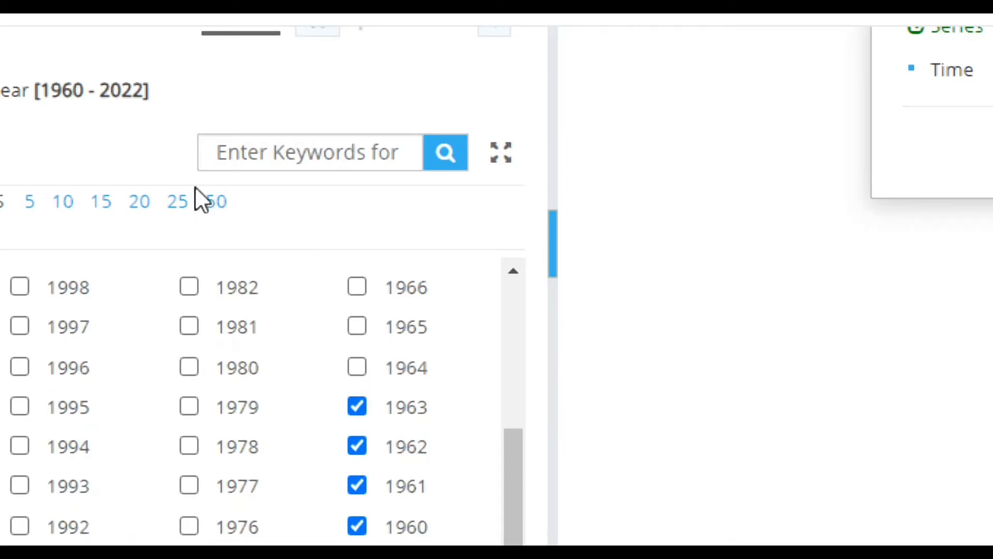
Switch the time selection to the most recent 50 years and review the chosen years.
{"action": "left_click", "coordinate": [217, 203]}
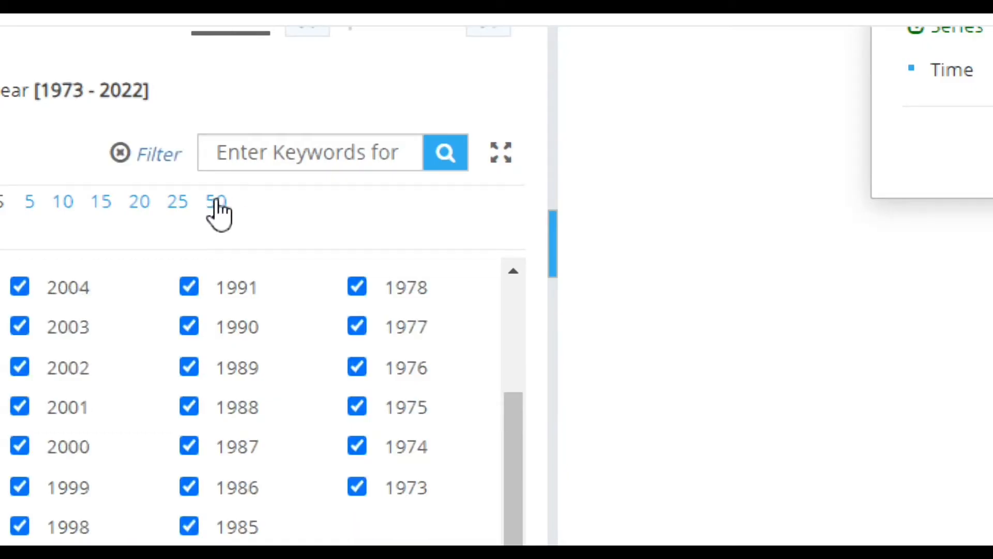
{"action": "scroll", "coordinate": [50, 488], "scroll_direction": "up", "scroll_amount": 3}
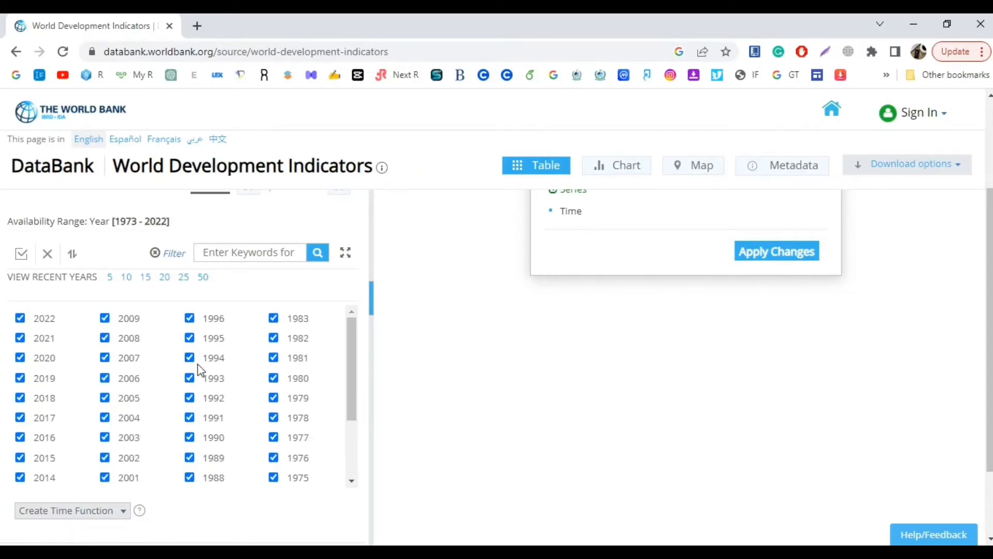
{"action": "scroll", "coordinate": [200, 370], "scroll_direction": "down", "scroll_amount": 3}
{"action": "scroll", "coordinate": [197, 405], "scroll_direction": "up", "scroll_amount": 3}
{"action": "scroll", "coordinate": [205, 350], "scroll_direction": "up", "scroll_amount": 3}
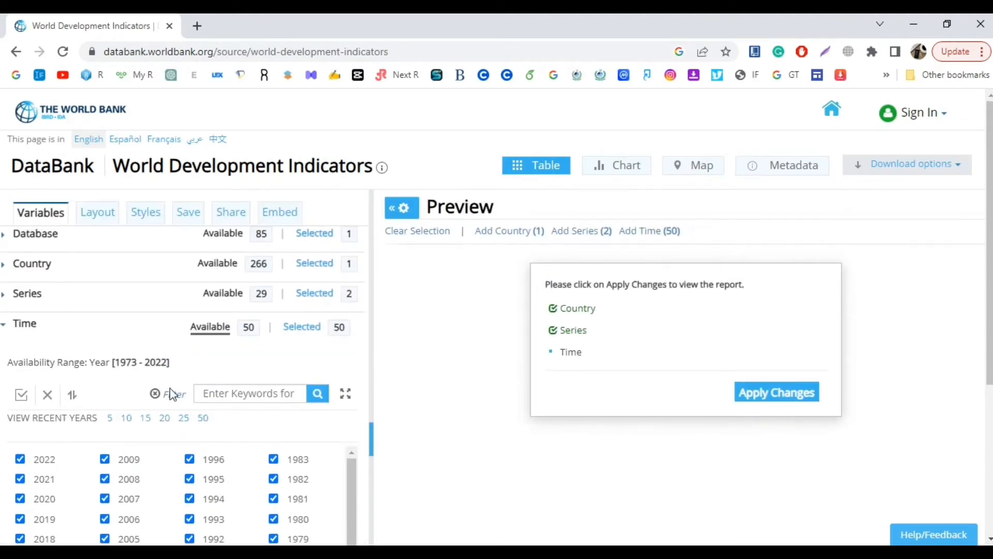
Collapse the Time section, apply the selection changes and view the most recent years in the report preview.
{"action": "left_click", "coordinate": [26, 326]}
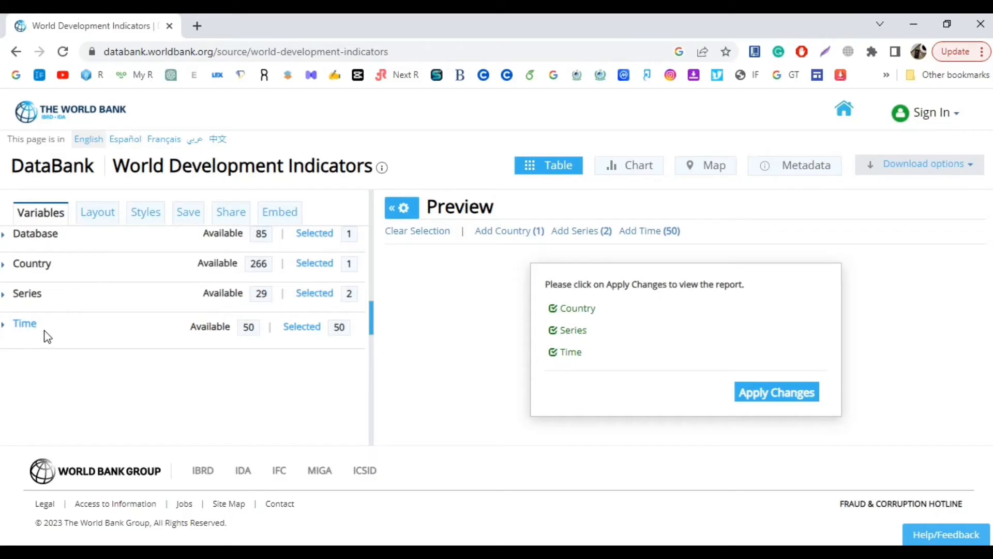
{"action": "left_click", "coordinate": [774, 401]}
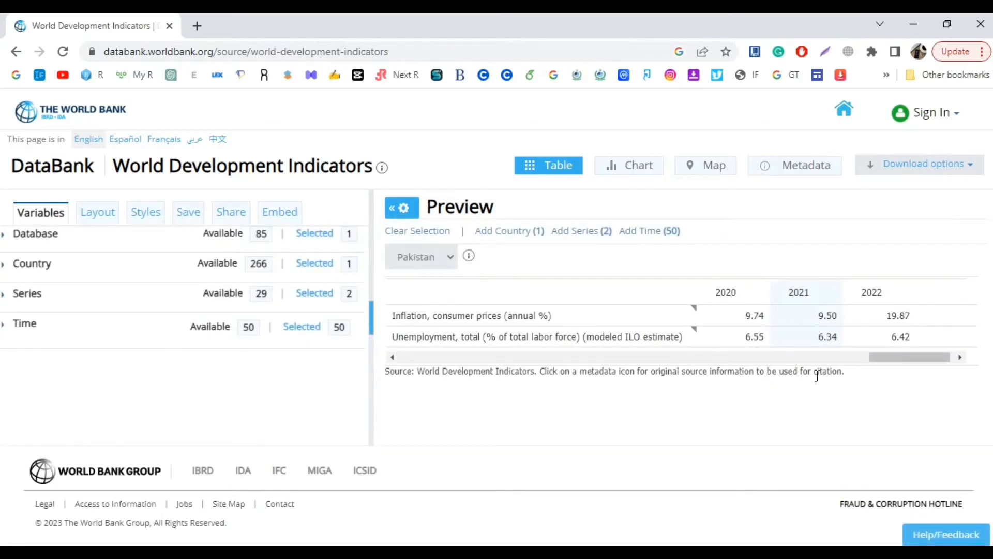
{"action": "left_click_drag", "start_coordinate": [893, 361], "coordinate": [917, 357]}
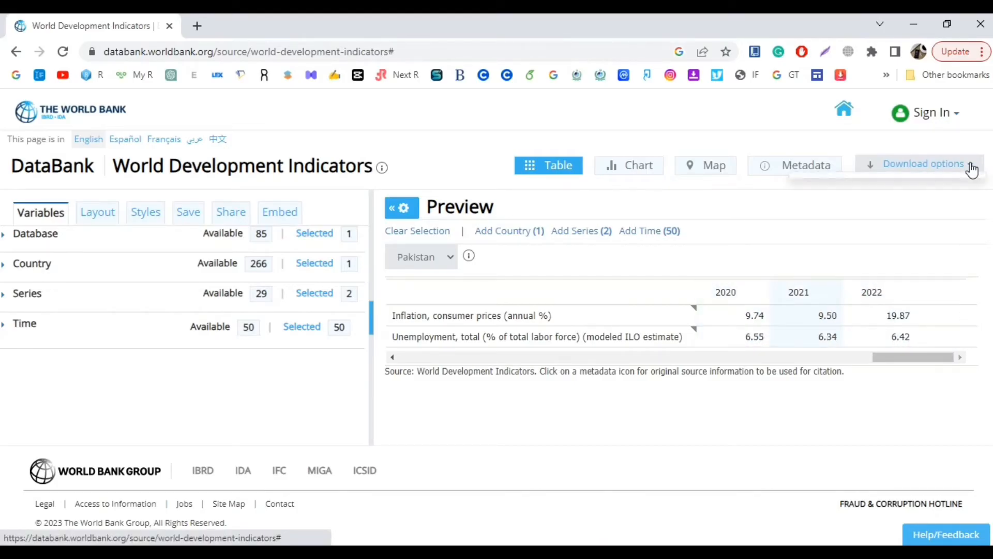
Download the report in Excel format and open the downloaded P_Data_Extract workbook in Excel.
{"action": "left_click", "coordinate": [974, 173]}
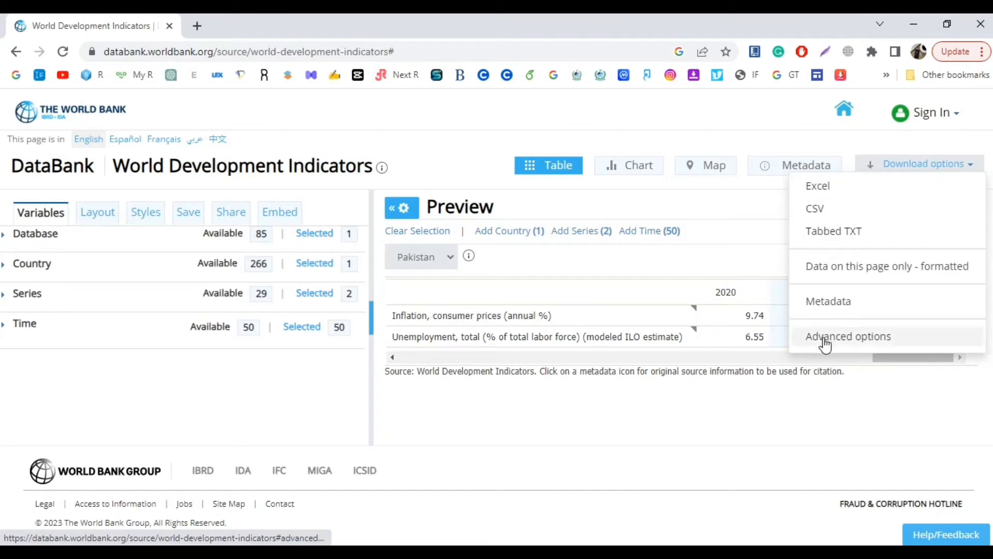
{"action": "left_click", "coordinate": [828, 190]}
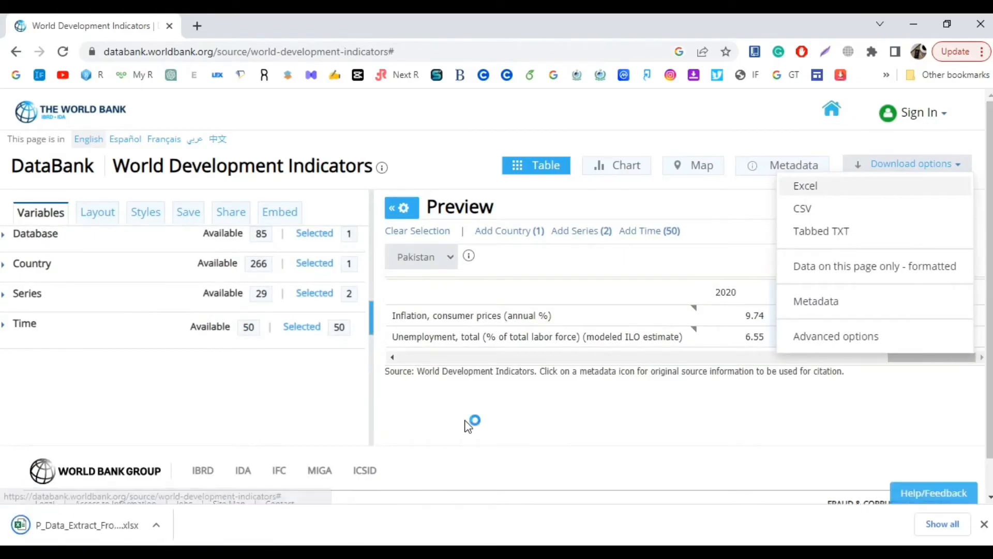
{"action": "left_click", "coordinate": [606, 414]}
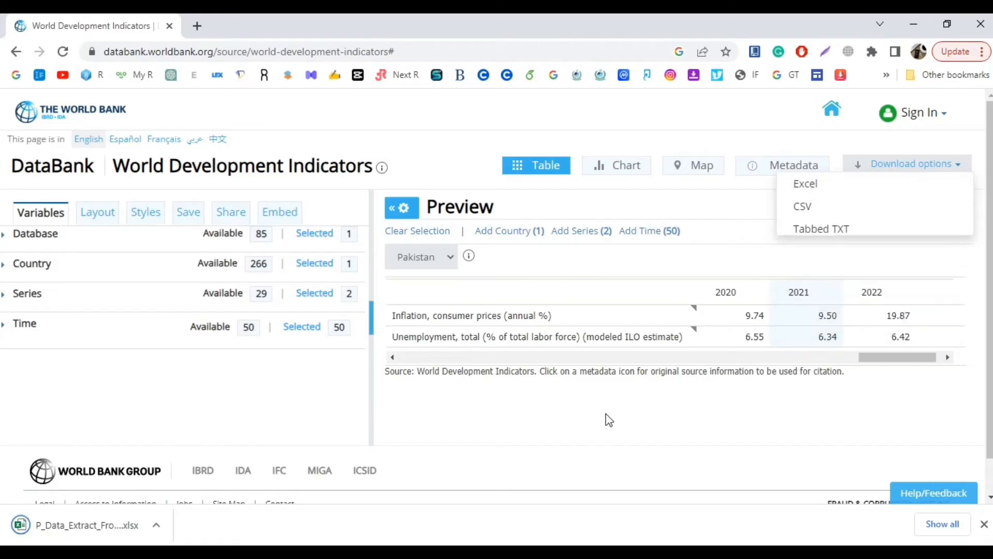
{"action": "left_click", "coordinate": [85, 526]}
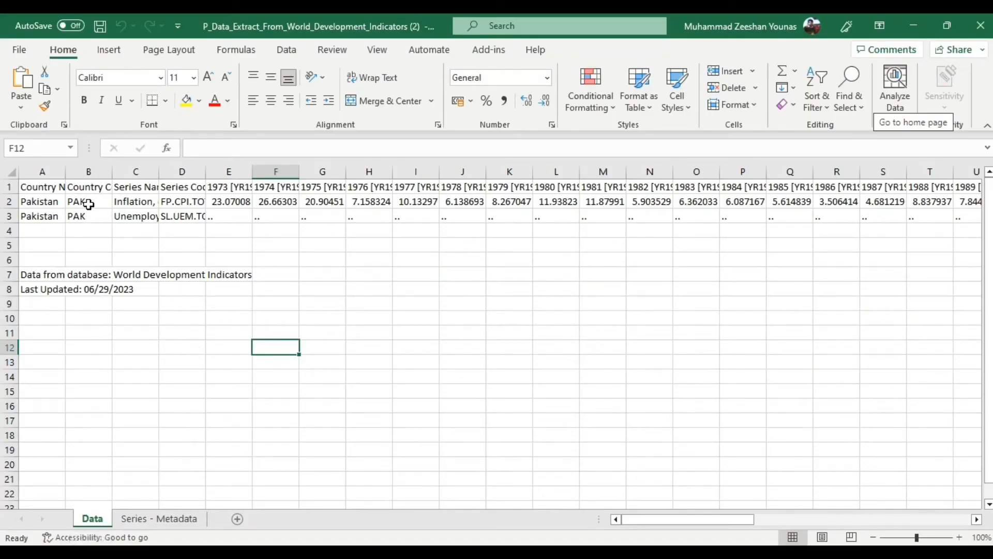
Delete rows 7 and 8 with the database source and last-updated notes from the Data sheet.
{"action": "left_click_drag", "start_coordinate": [692, 519], "coordinate": [656, 526]}
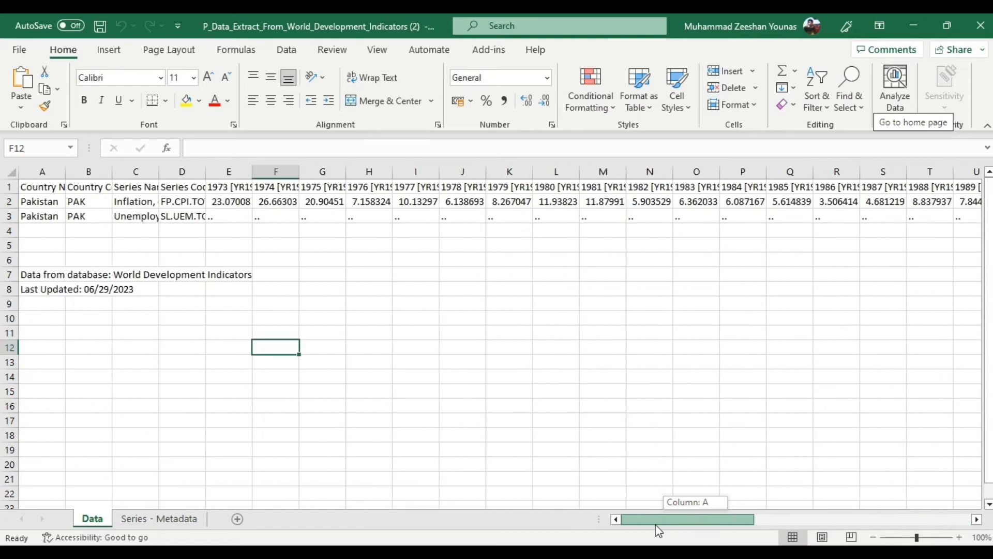
{"action": "left_click", "coordinate": [42, 274]}
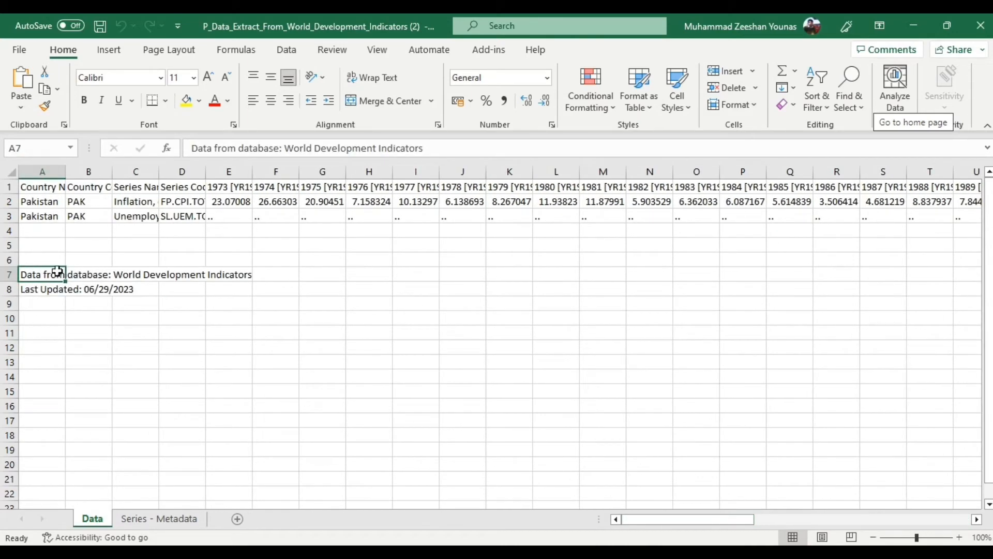
{"action": "left_click", "coordinate": [39, 288]}
{"action": "left_click", "coordinate": [118, 336]}
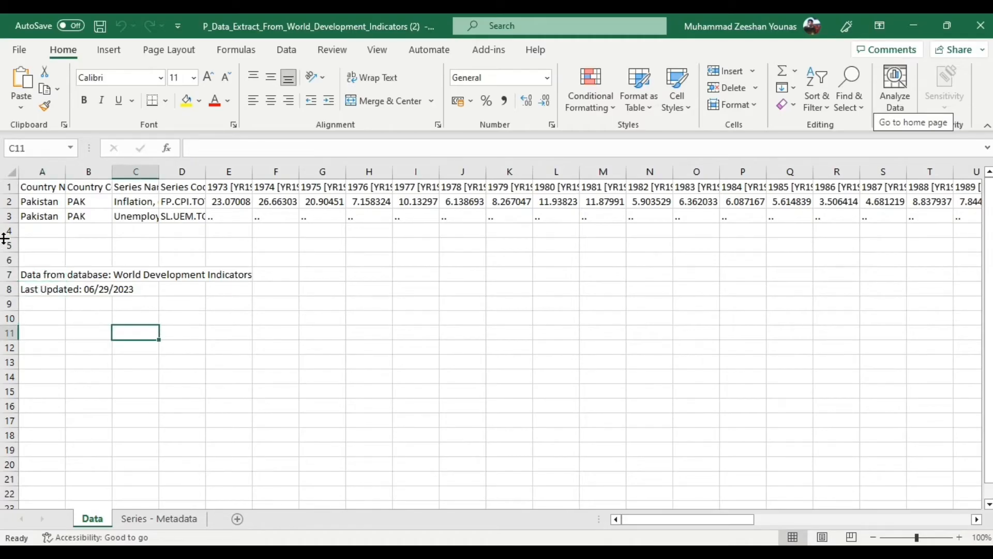
{"action": "left_click_drag", "start_coordinate": [7, 274], "coordinate": [9, 288]}
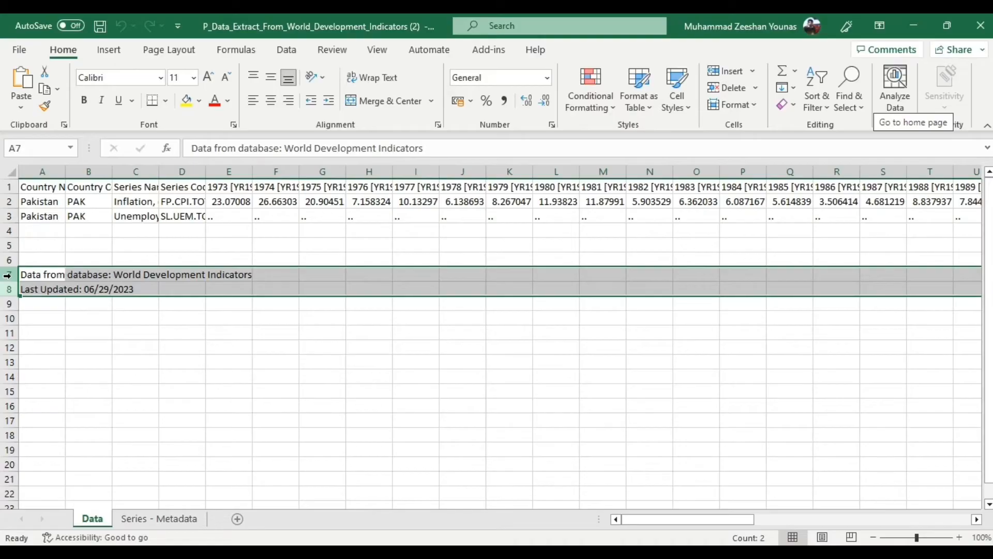
{"action": "right_click", "coordinate": [8, 275]}
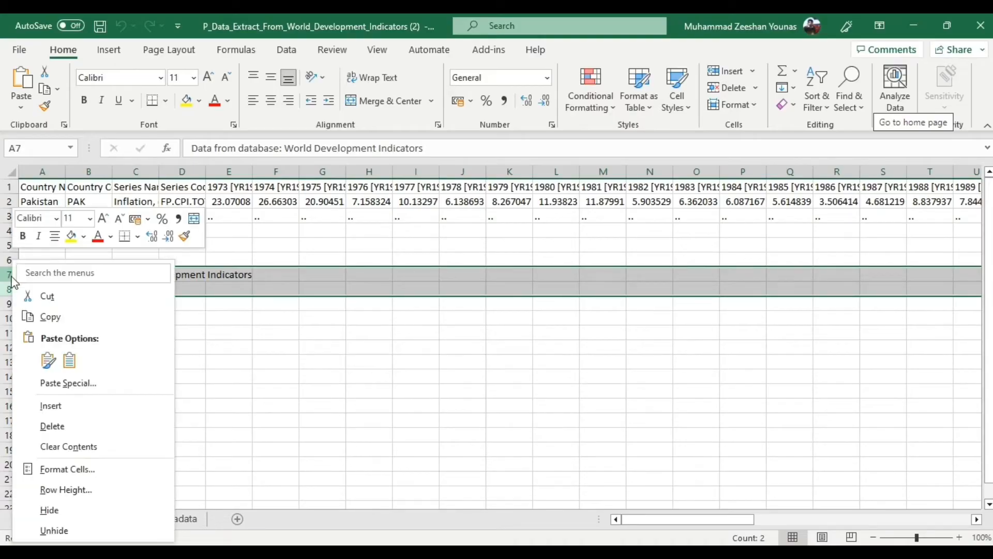
{"action": "left_click", "coordinate": [45, 426]}
{"action": "left_click", "coordinate": [138, 344]}
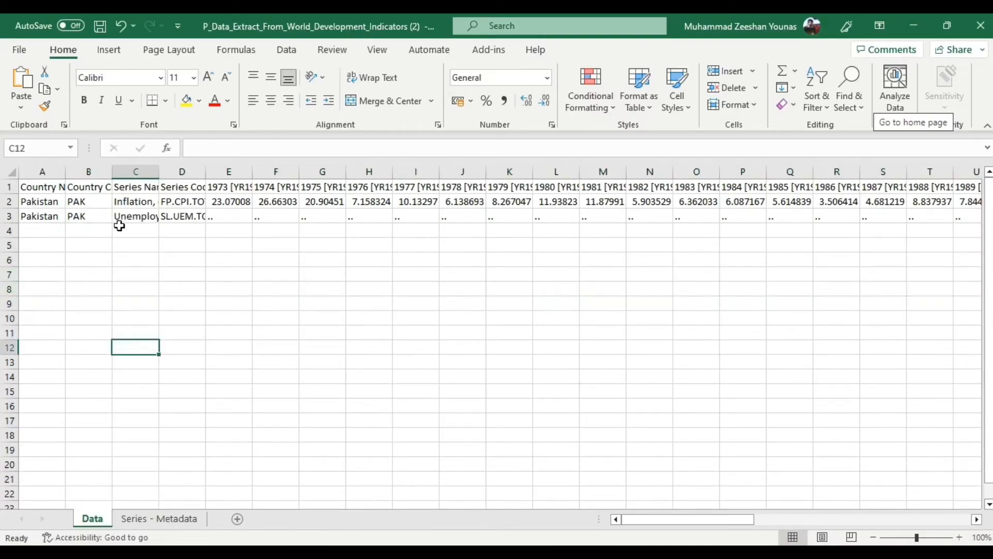
Examine the layout of the Data sheet: the country and series headings, the year headings and the Pakistan inflation row.
{"action": "left_click", "coordinate": [41, 188]}
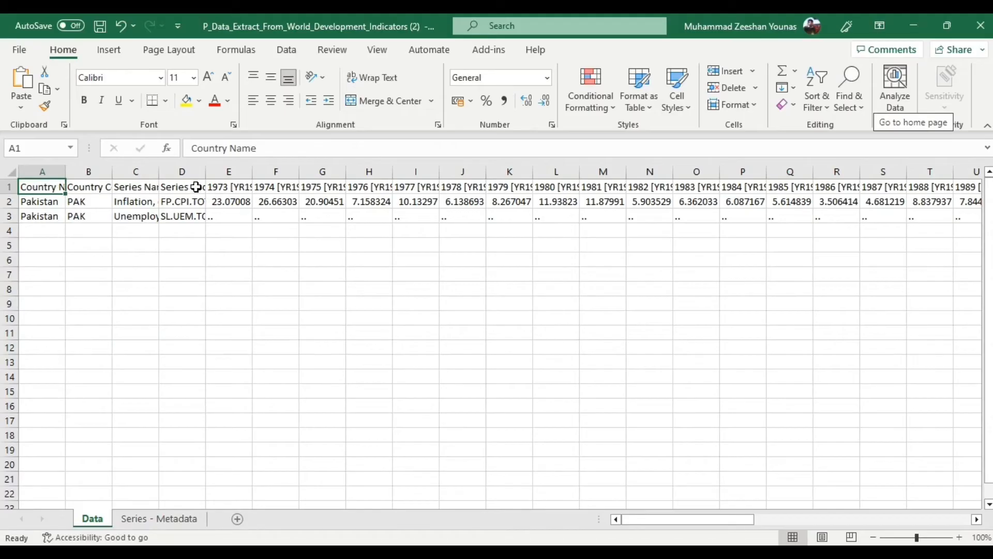
{"action": "left_click", "coordinate": [221, 187]}
{"action": "key", "text": "Right"}
{"action": "key", "text": "Right"}
{"action": "key", "text": "Right"}
{"action": "key", "text": "Right"}
{"action": "key", "text": "Right"}
{"action": "key", "text": "Right"}
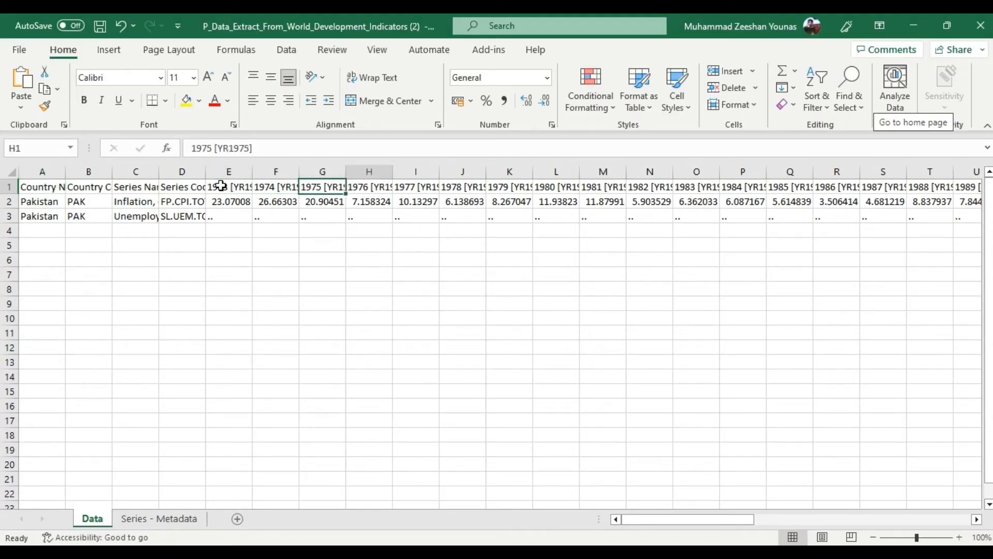
{"action": "left_click", "coordinate": [51, 204]}
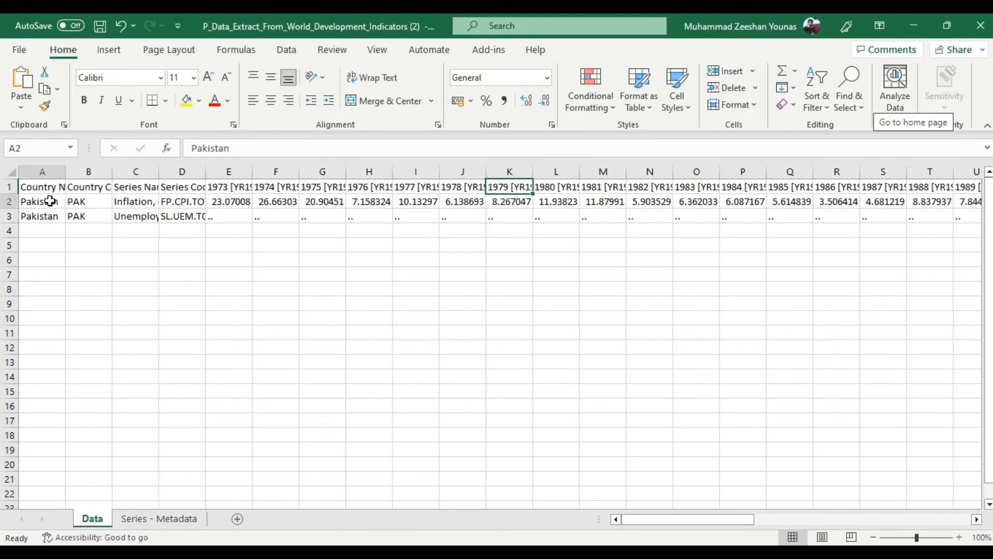
{"action": "left_click", "coordinate": [148, 202]}
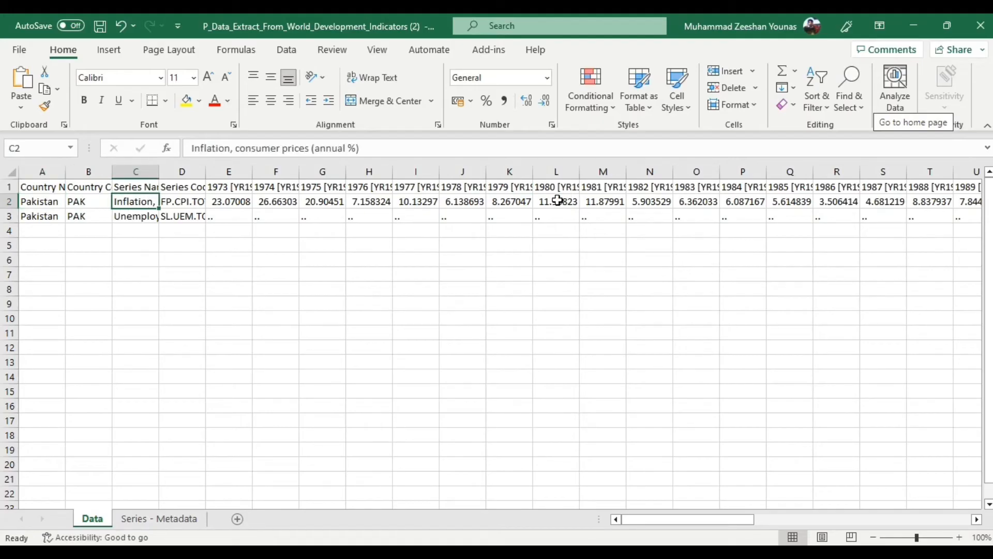
{"action": "left_click", "coordinate": [47, 187]}
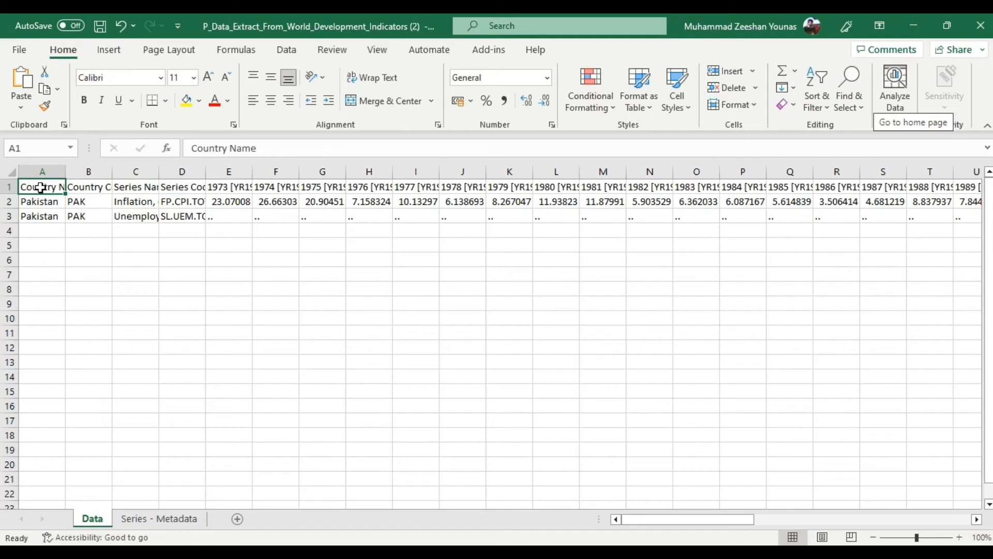
Copy the whole data table in rows 1 to 3, paste it transposed into A1 of a new sheet and widen columns A to C.
{"action": "left_click_drag", "start_coordinate": [41, 188], "coordinate": [51, 208]}
{"action": "key", "text": "ctrl+shift+Right"}
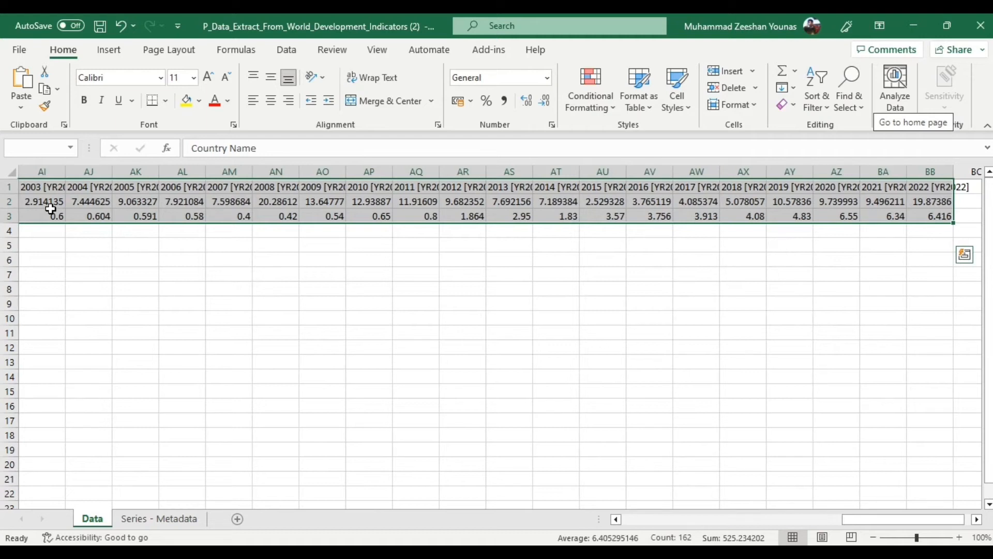
{"action": "key", "text": "ctrl+c"}
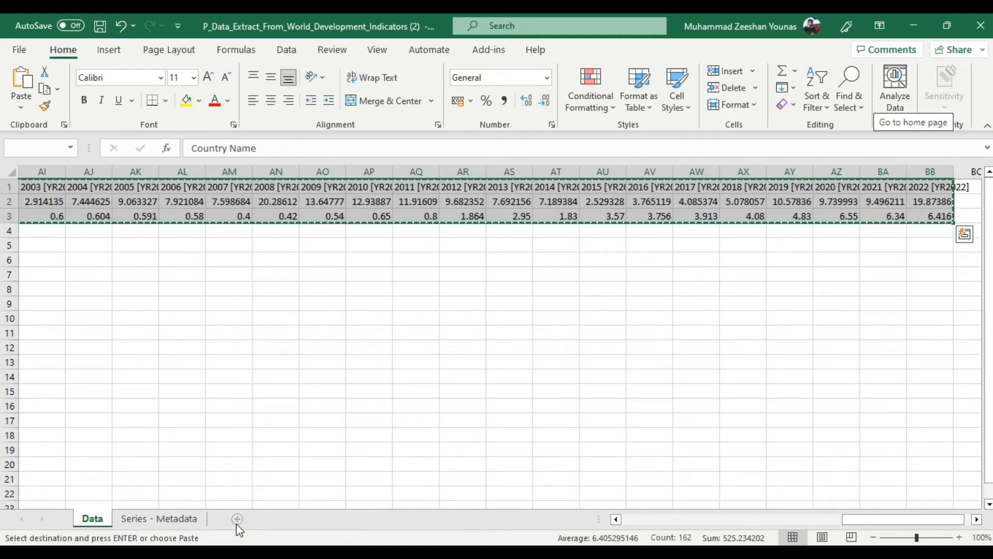
{"action": "left_click", "coordinate": [237, 519]}
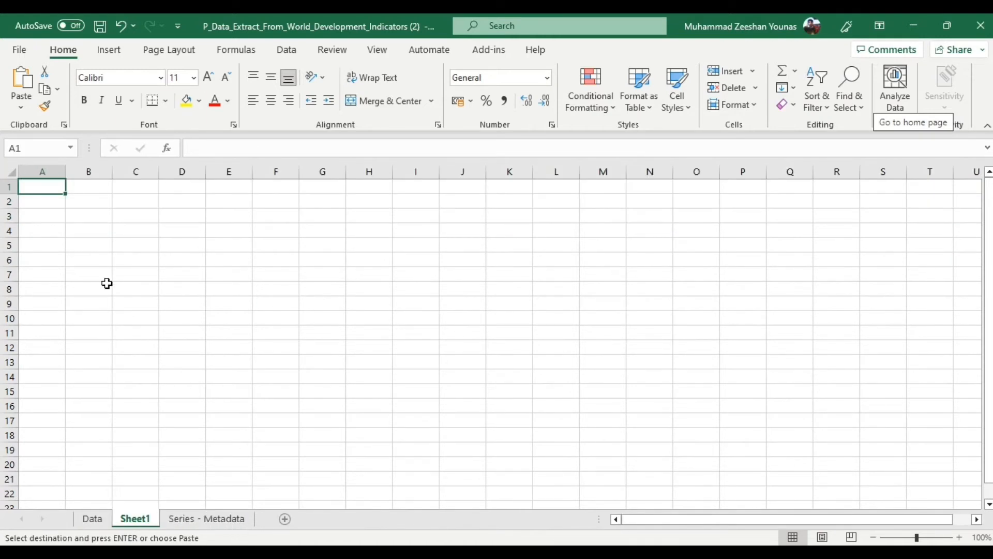
{"action": "right_click", "coordinate": [48, 187]}
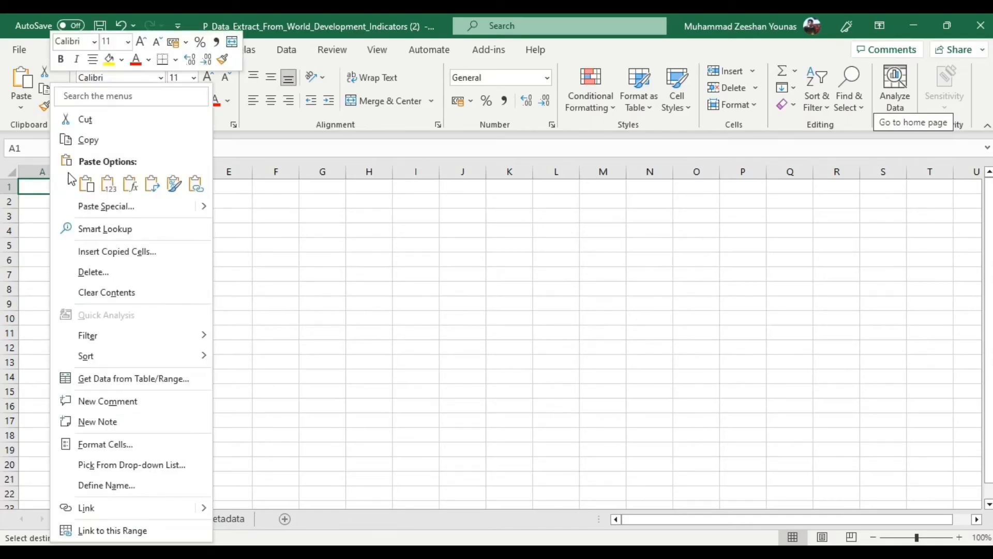
{"action": "left_click", "coordinate": [152, 184]}
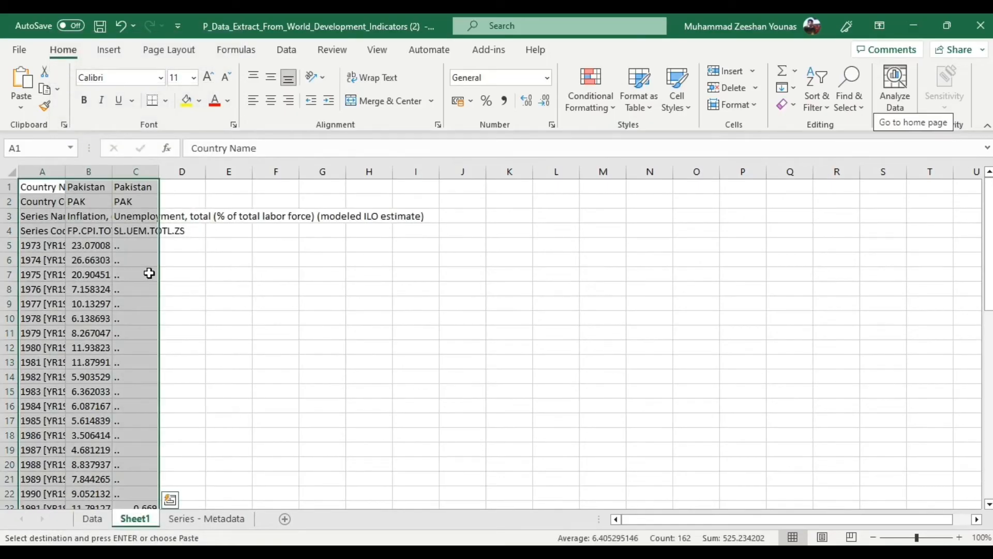
{"action": "left_click", "coordinate": [308, 337]}
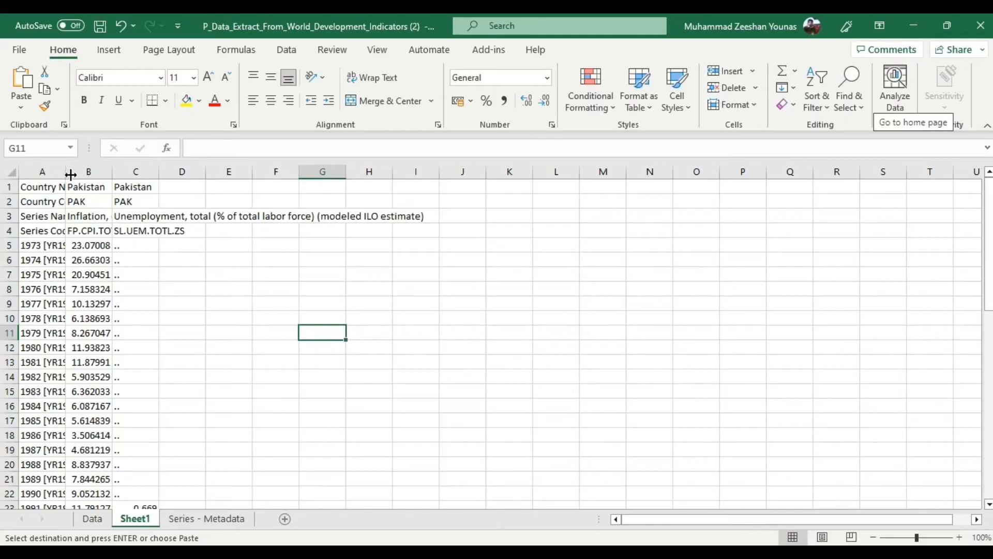
{"action": "left_click_drag", "start_coordinate": [71, 175], "coordinate": [236, 169]}
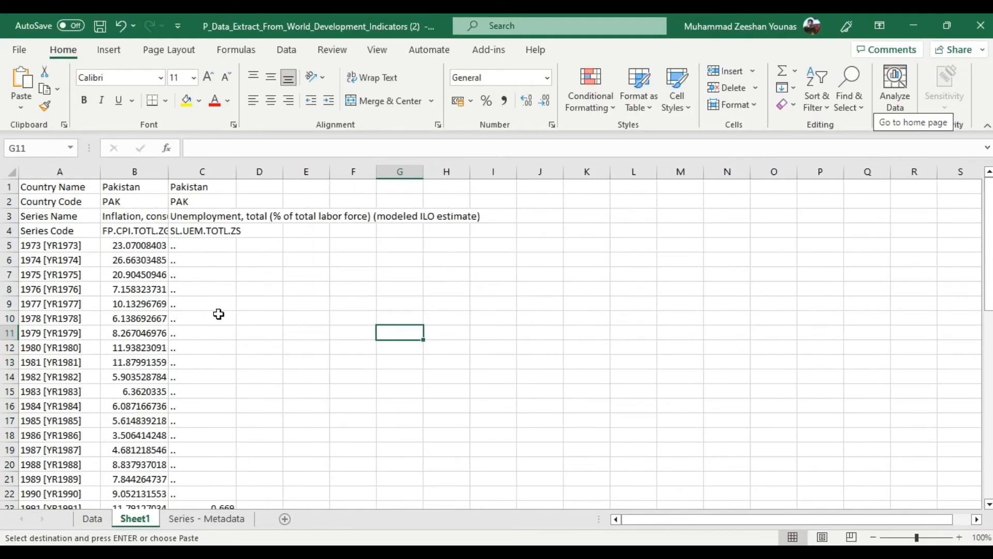
Delete the Country Code and Country Name rows from the transposed table on Sheet1.
{"action": "left_click", "coordinate": [64, 203]}
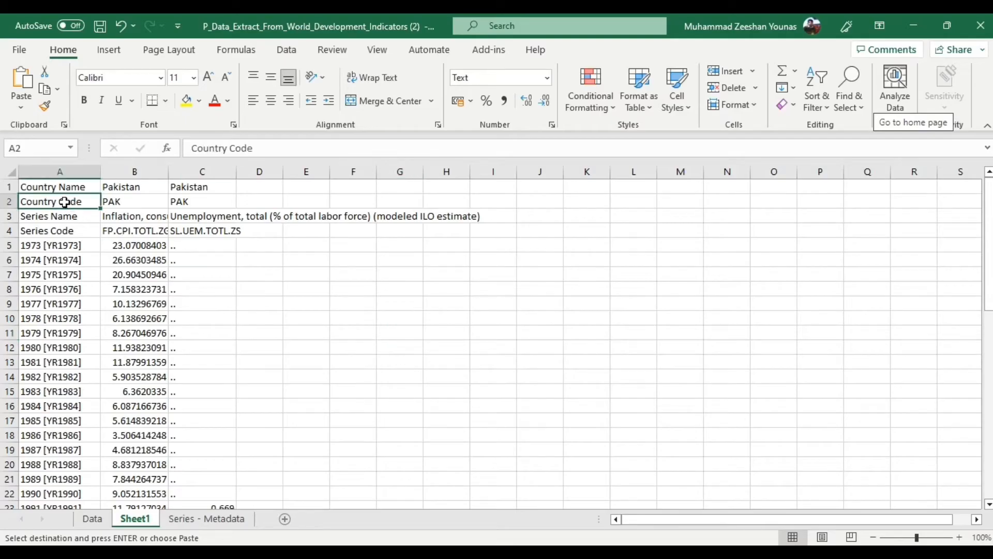
{"action": "left_click", "coordinate": [4, 202]}
{"action": "right_click", "coordinate": [4, 202]}
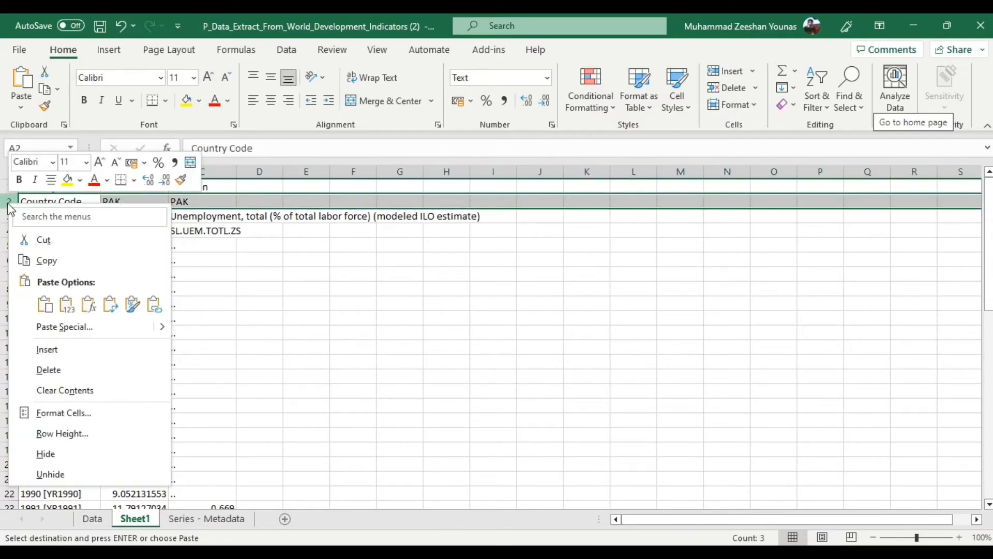
{"action": "left_click", "coordinate": [44, 370]}
{"action": "left_click", "coordinate": [58, 187]}
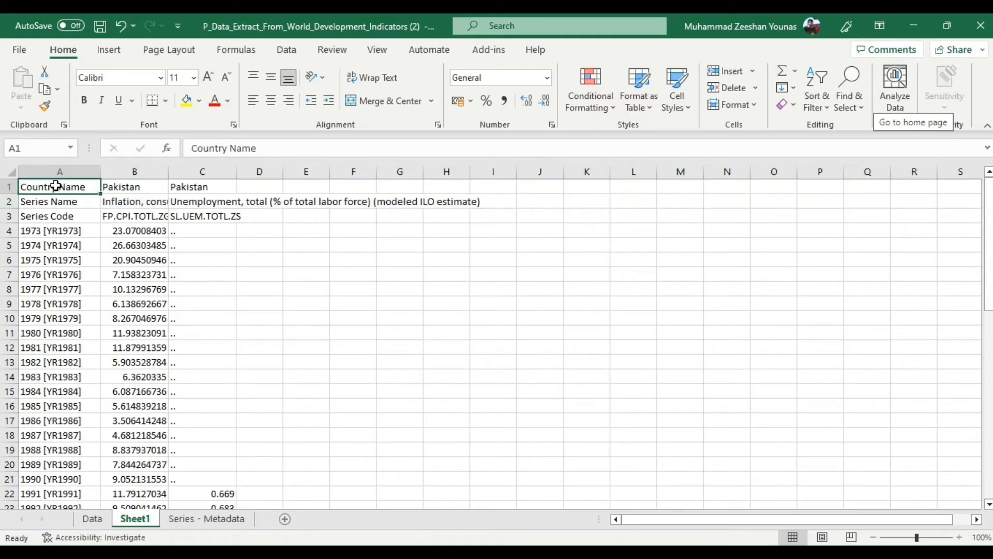
{"action": "left_click", "coordinate": [4, 187]}
{"action": "right_click", "coordinate": [4, 187]}
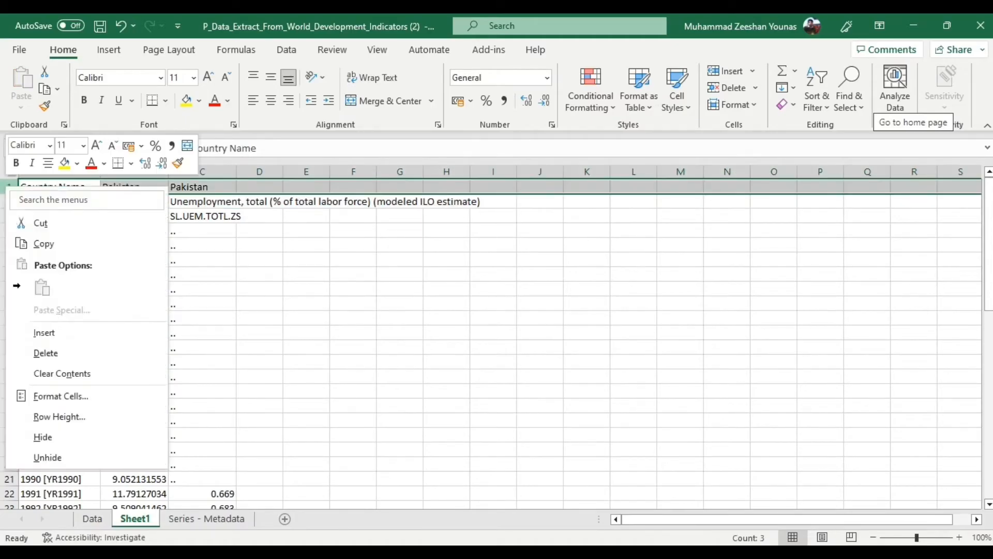
{"action": "left_click", "coordinate": [44, 355]}
Delete the Series Code row from the transposed table.
{"action": "left_click", "coordinate": [59, 205]}
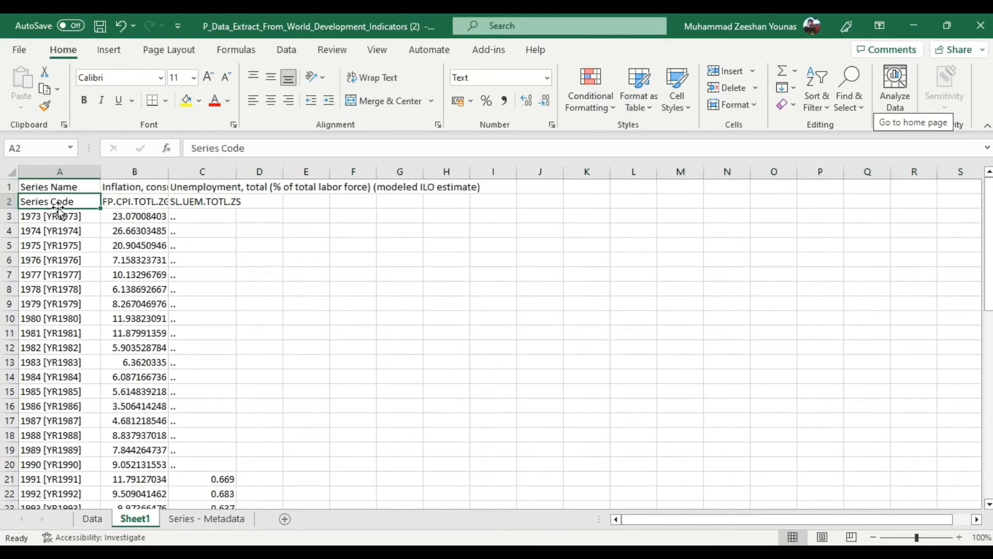
{"action": "left_click", "coordinate": [8, 201]}
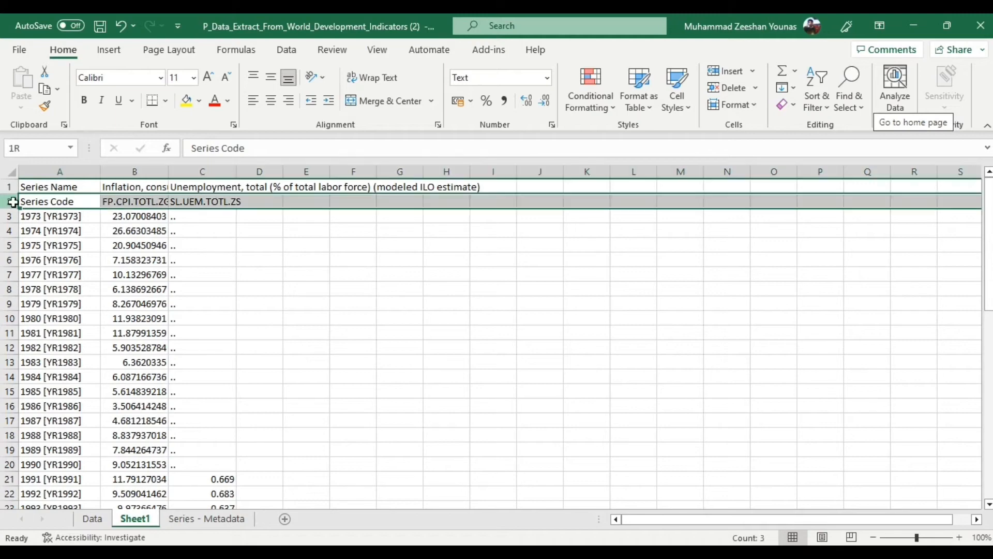
{"action": "right_click", "coordinate": [8, 201]}
{"action": "left_click", "coordinate": [49, 368]}
{"action": "left_click", "coordinate": [220, 245]}
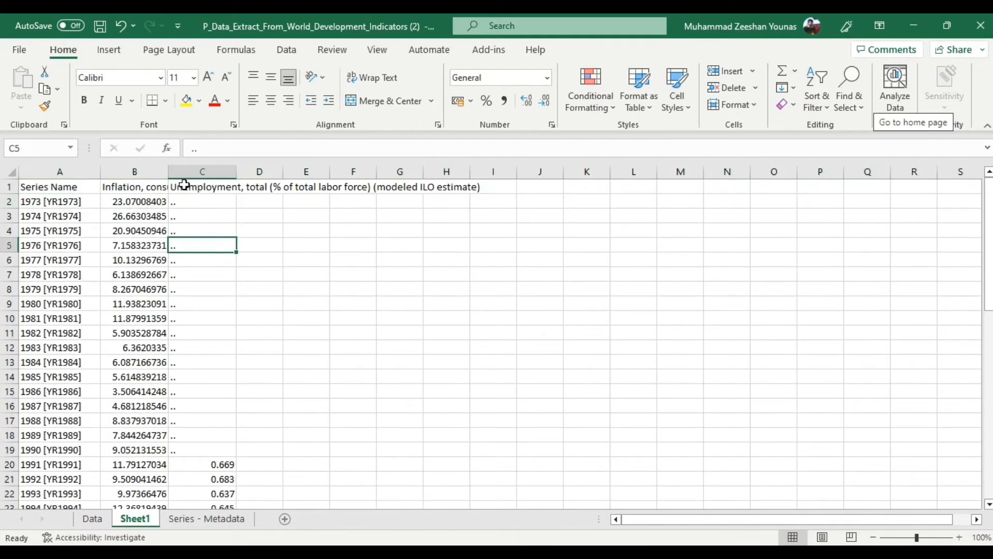
Replace the Series Name heading in cell A1 with "Year".
{"action": "left_click", "coordinate": [138, 184]}
{"action": "left_click", "coordinate": [45, 187]}
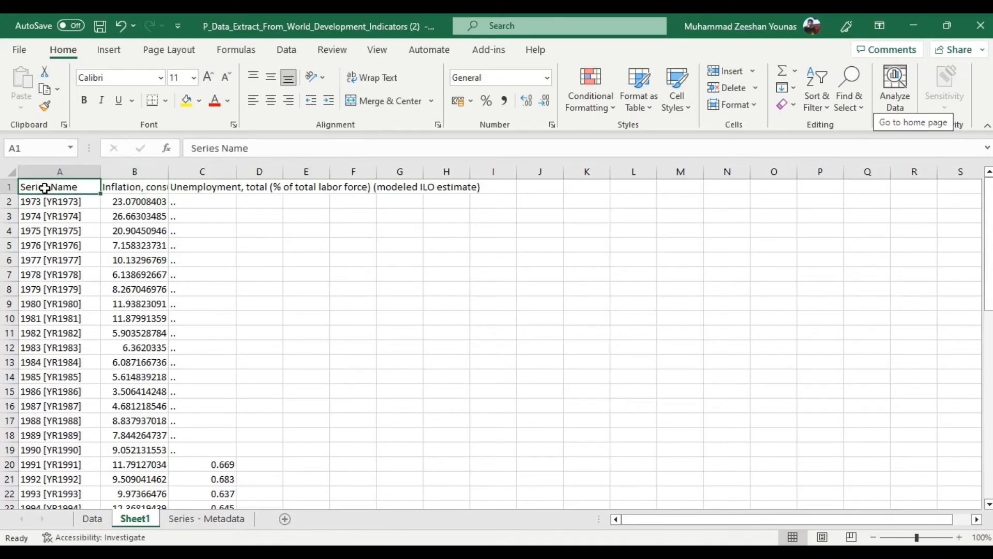
{"action": "type", "text": "Year"}
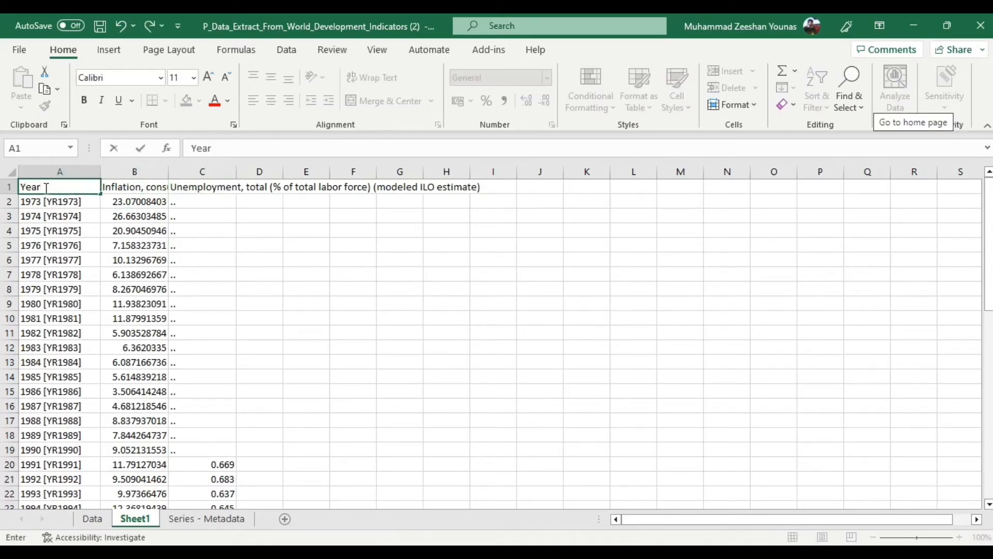
{"action": "key", "text": "Return"}
Replace the inflation series heading in cell B1 with "Inflation".
{"action": "left_click", "coordinate": [149, 186]}
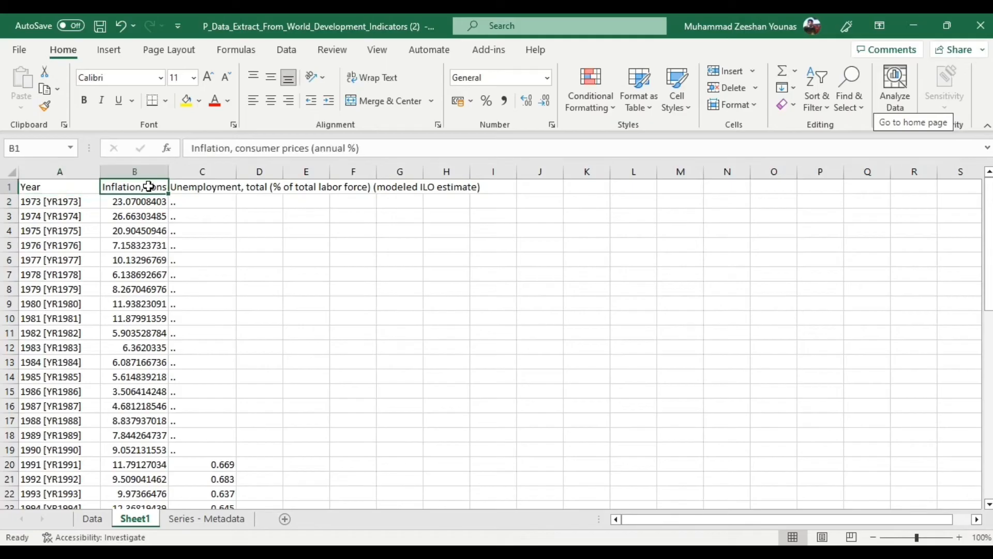
{"action": "type", "text": "Inflatio"}
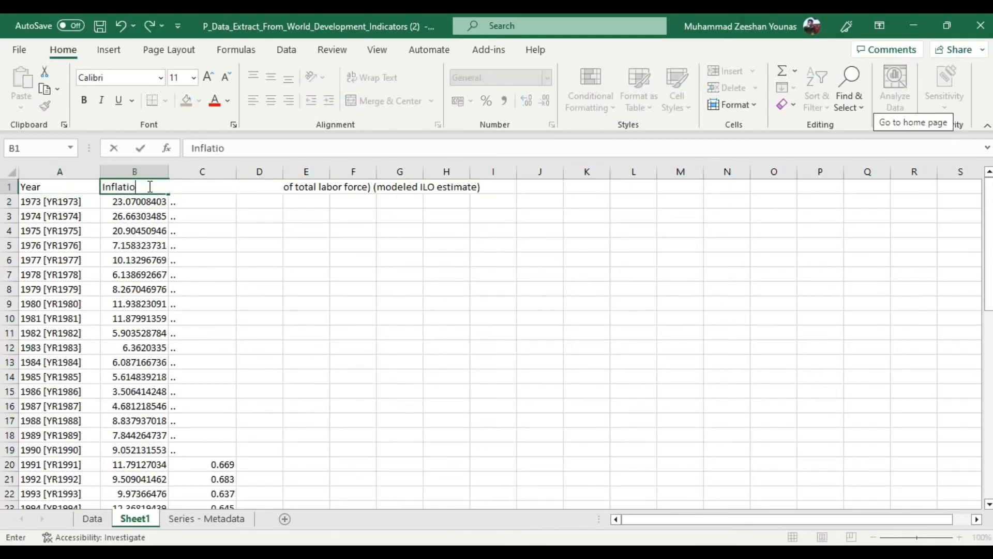
{"action": "type", "text": "n"}
{"action": "key", "text": "Return"}
{"action": "key", "text": "Up"}
Replace the heading in cell C1 with "Unemployment" and widen column C to fit it.
{"action": "key", "text": "Right"}
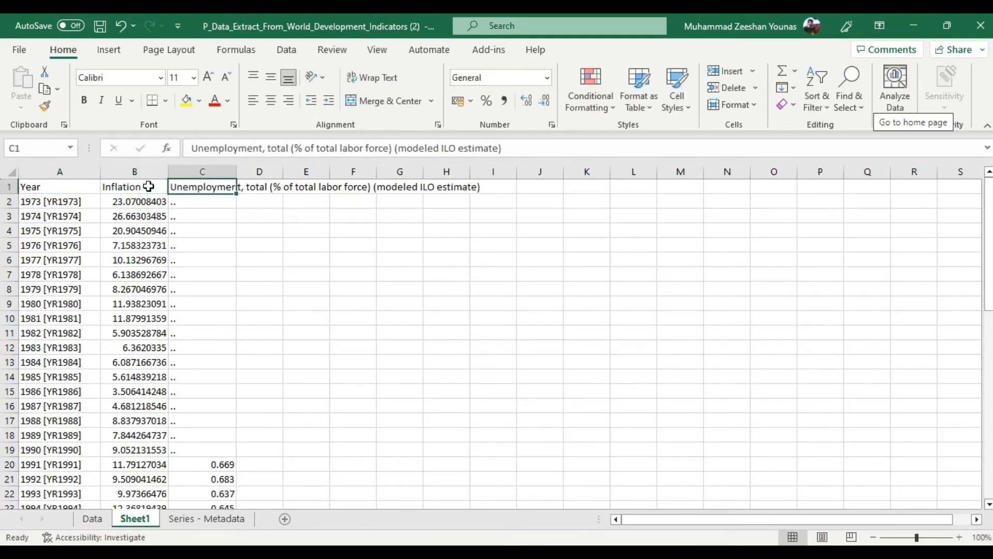
{"action": "type", "text": "Unemplo"}
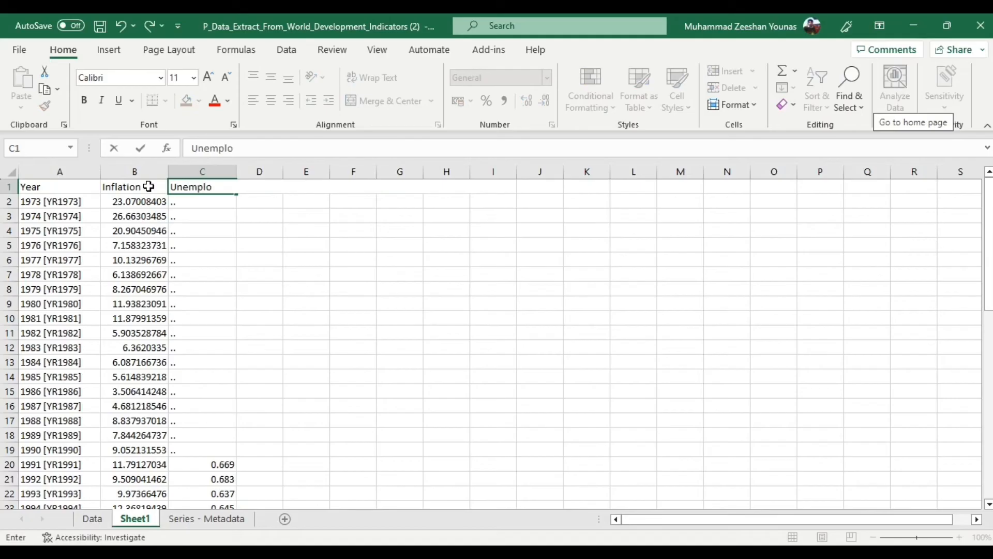
{"action": "type", "text": "yment"}
{"action": "key", "text": "Return"}
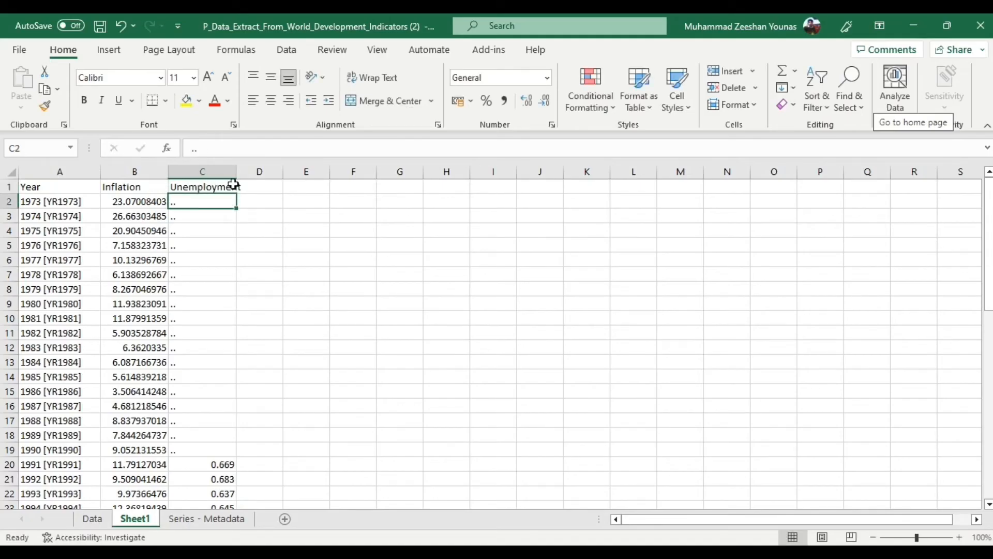
{"action": "left_click_drag", "start_coordinate": [237, 172], "coordinate": [244, 172]}
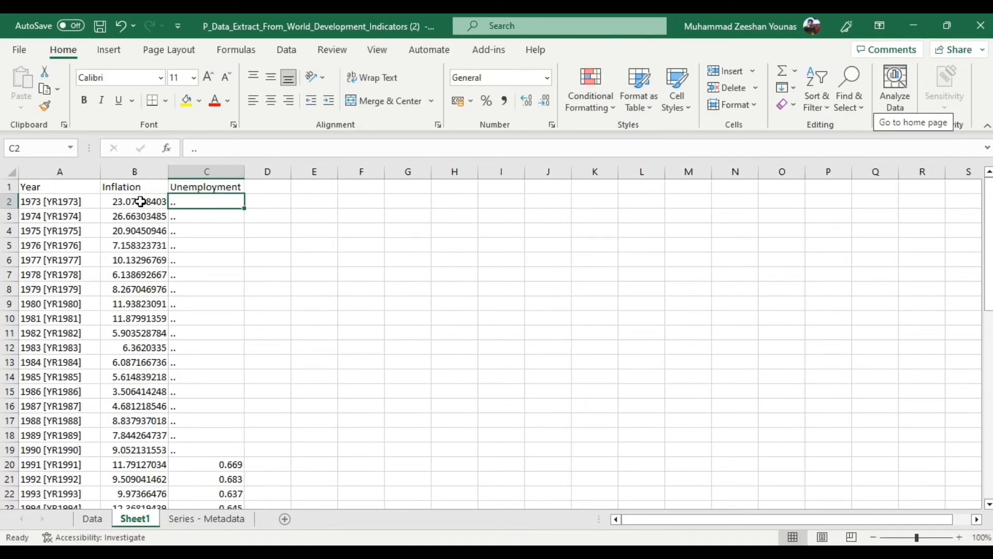
Enter 1973 and 1974 in cells A2 and A3 and fill the year series down the rest of the Year column.
{"action": "left_click", "coordinate": [70, 201]}
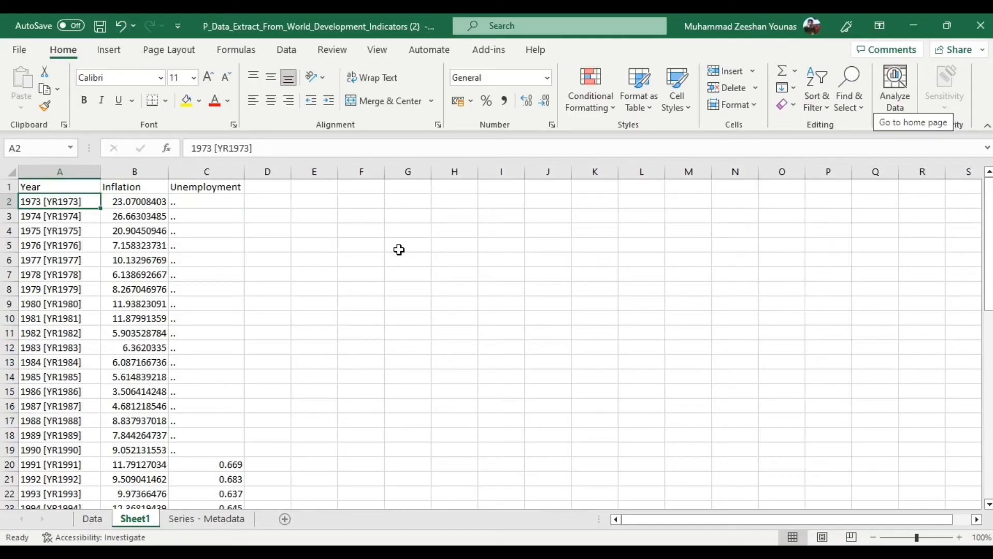
{"action": "type", "text": "19"}
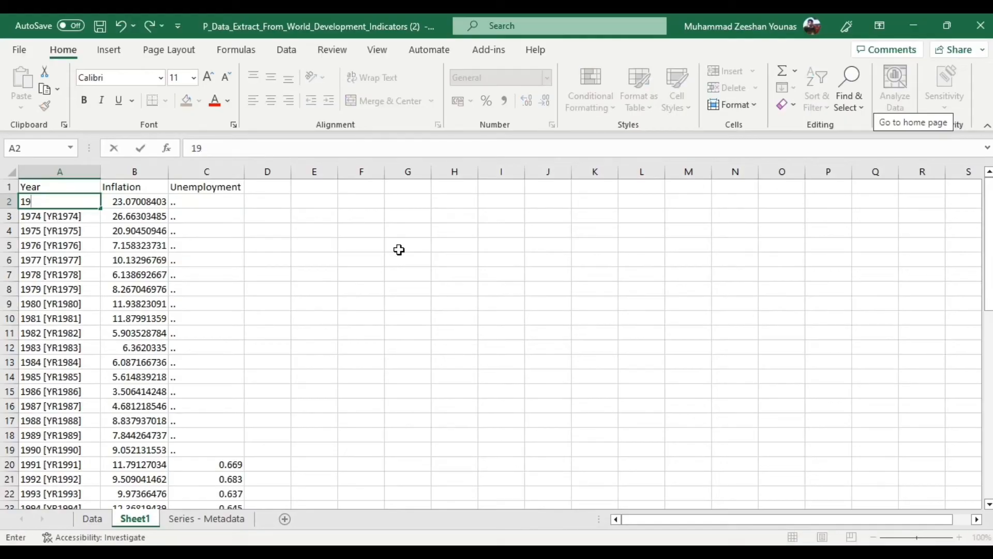
{"action": "type", "text": "73"}
{"action": "key", "text": "Return"}
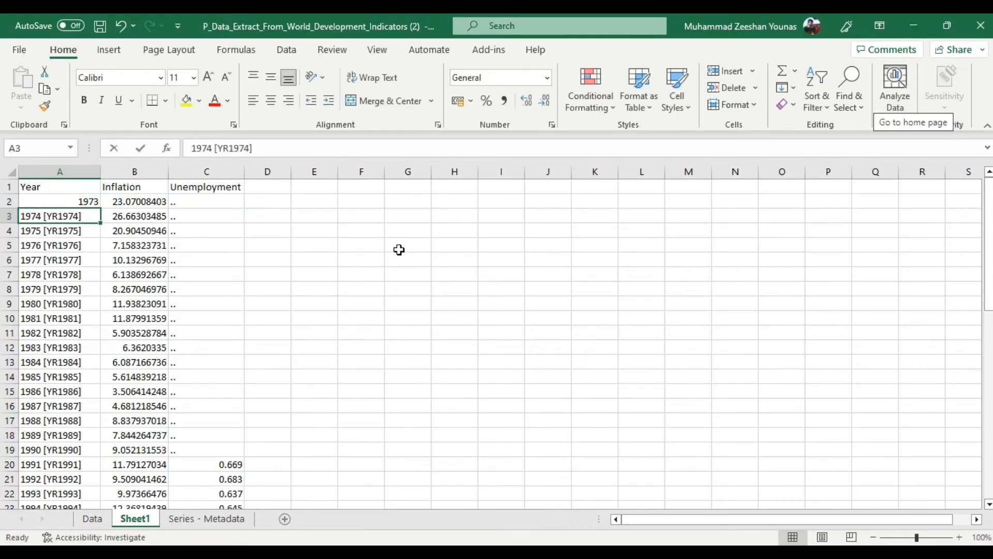
{"action": "type", "text": "1974"}
{"action": "key", "text": "Return"}
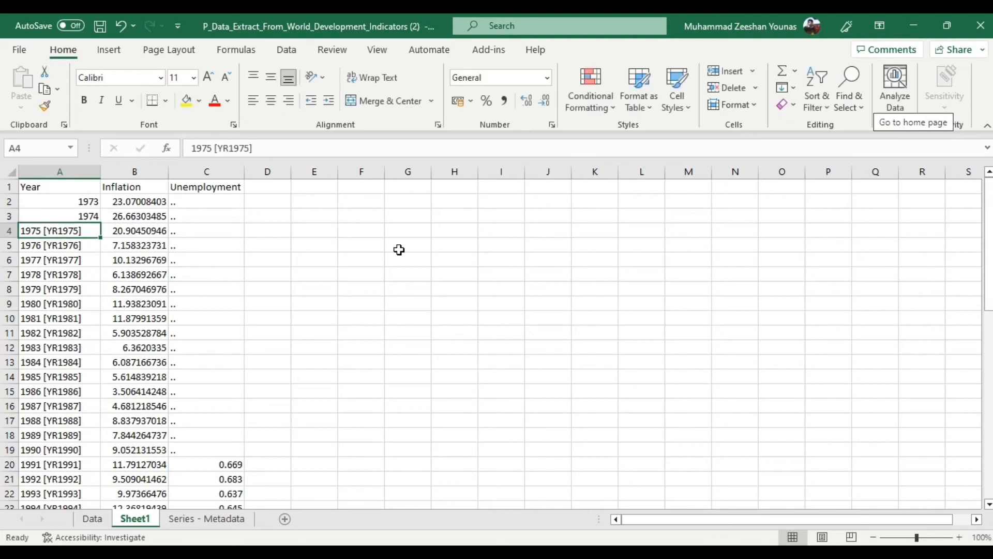
{"action": "left_click_drag", "start_coordinate": [59, 201], "coordinate": [59, 216]}
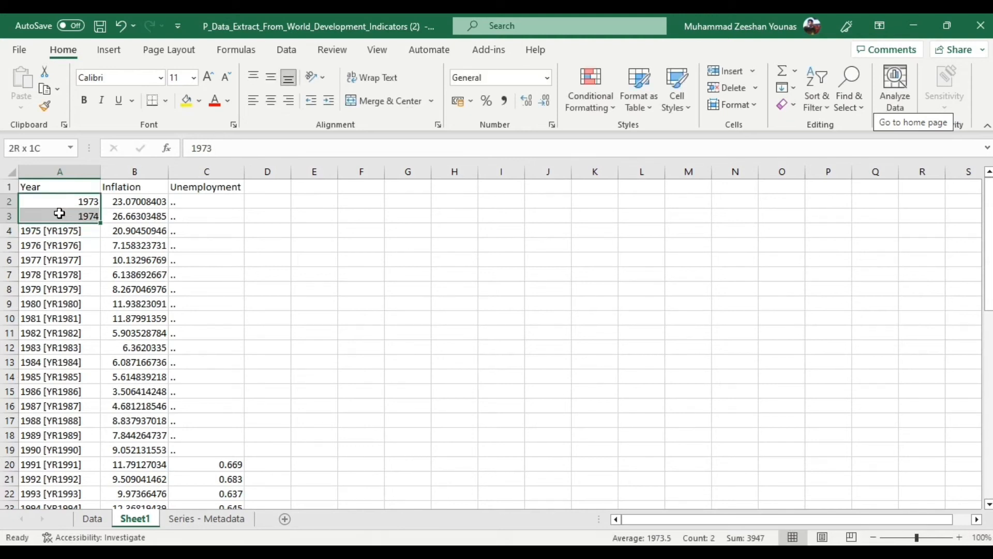
{"action": "double_click", "coordinate": [101, 222]}
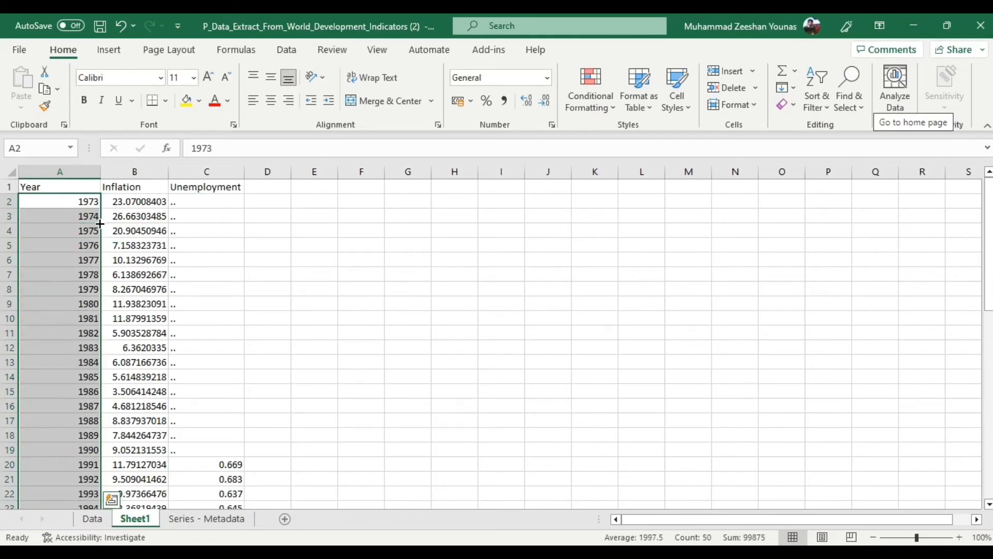
{"action": "scroll", "coordinate": [69, 253], "scroll_direction": "down", "scroll_amount": 15}
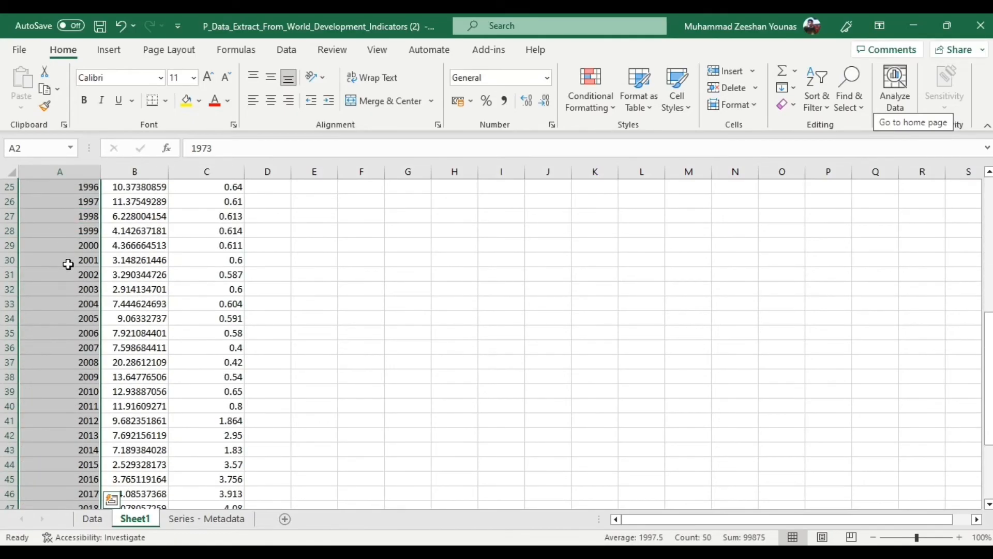
{"action": "scroll", "coordinate": [68, 264], "scroll_direction": "up", "scroll_amount": 15}
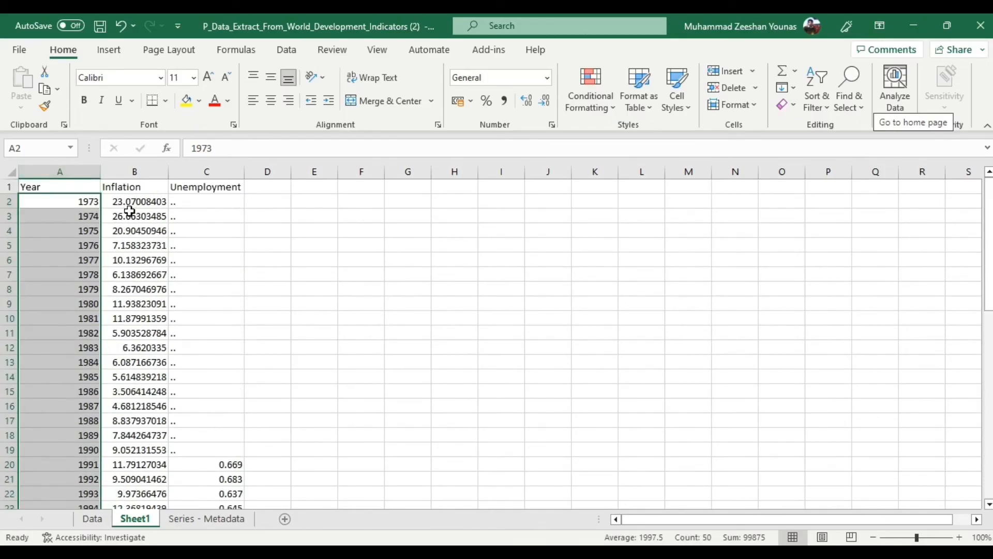
{"action": "left_click", "coordinate": [129, 206]}
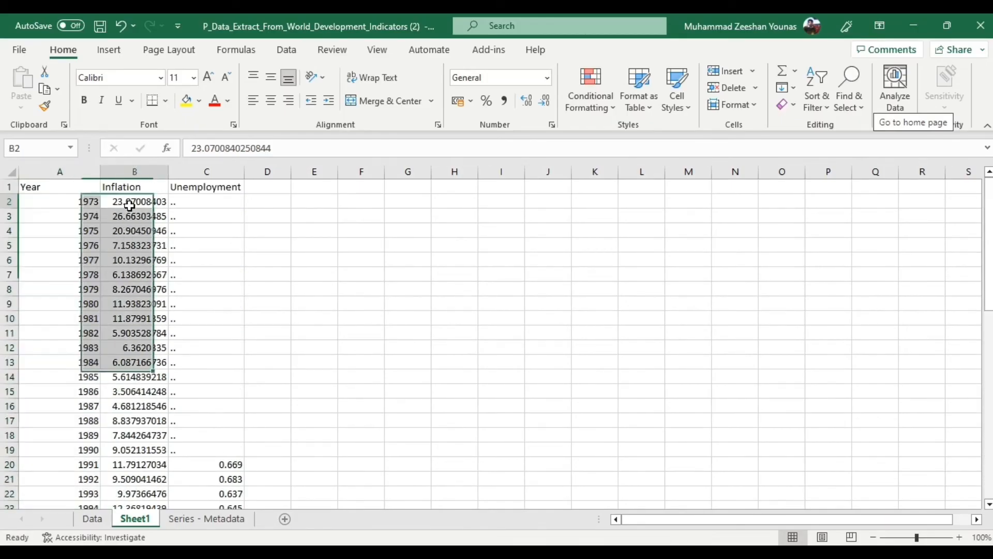
{"action": "left_click", "coordinate": [199, 201]}
{"action": "scroll", "coordinate": [188, 324], "scroll_direction": "down", "scroll_amount": 8}
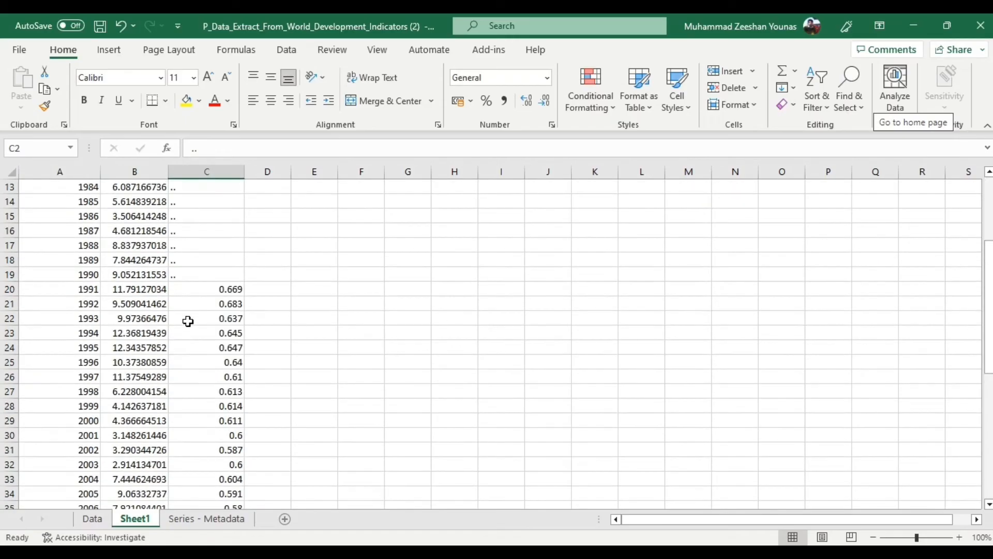
{"action": "scroll", "coordinate": [188, 323], "scroll_direction": "up", "scroll_amount": 8}
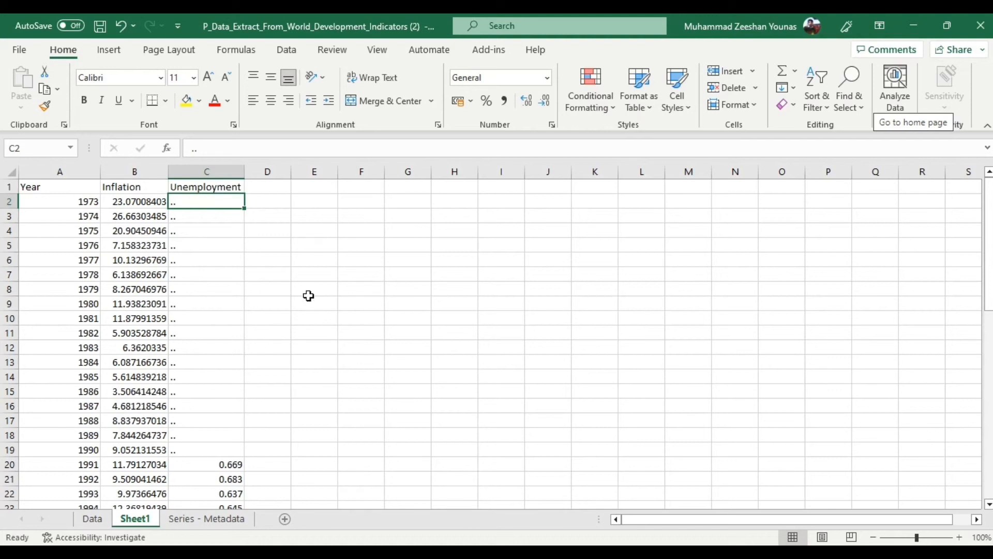
{"action": "left_click", "coordinate": [346, 273]}
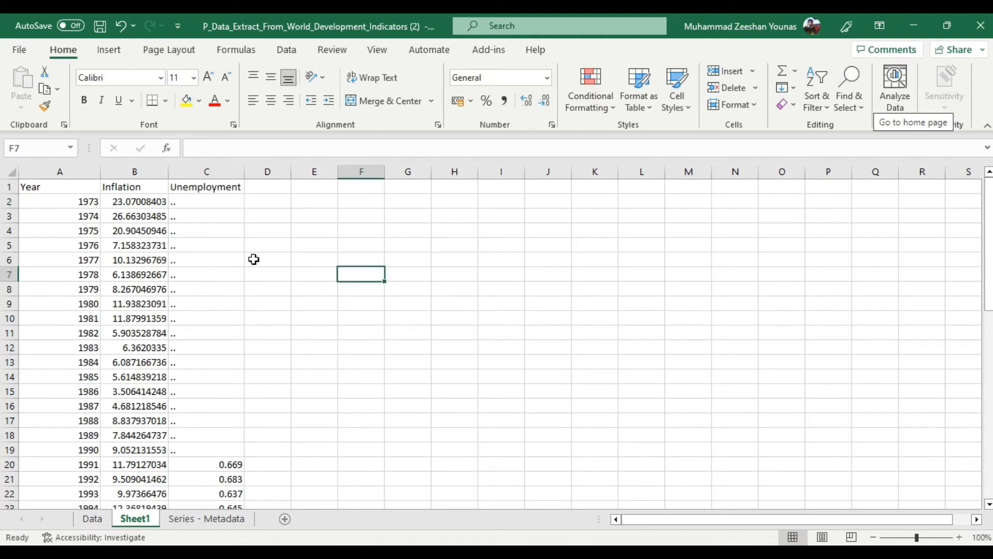
Replace every ".." placeholder in the Unemployment column with an empty value using Find and Replace.
{"action": "left_click", "coordinate": [181, 202]}
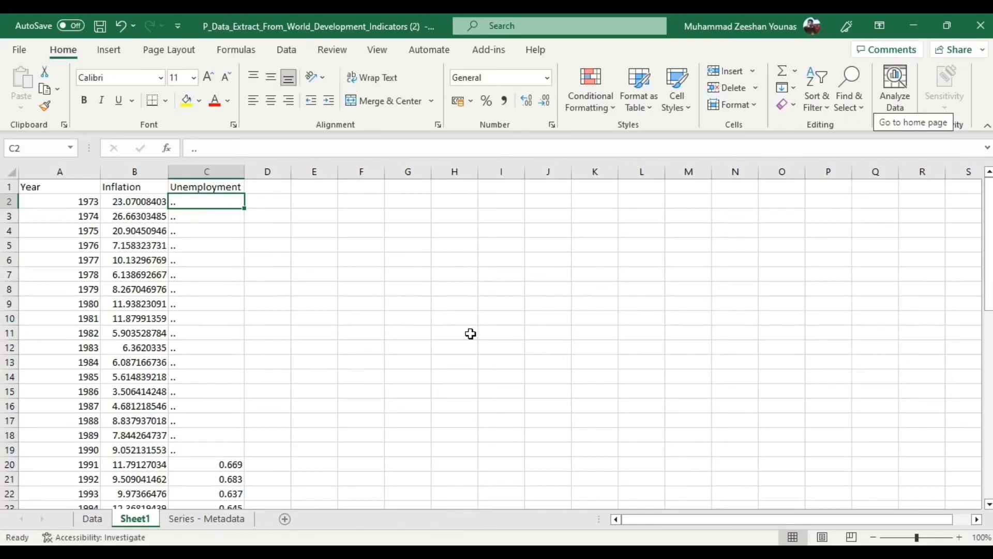
{"action": "key", "text": "ctrl+h"}
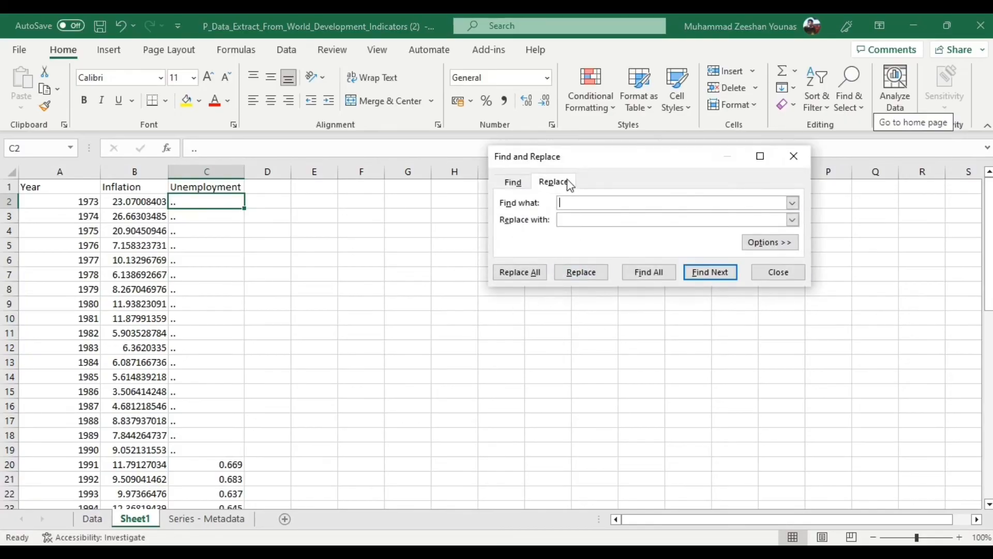
{"action": "left_click_drag", "start_coordinate": [625, 159], "coordinate": [598, 207]}
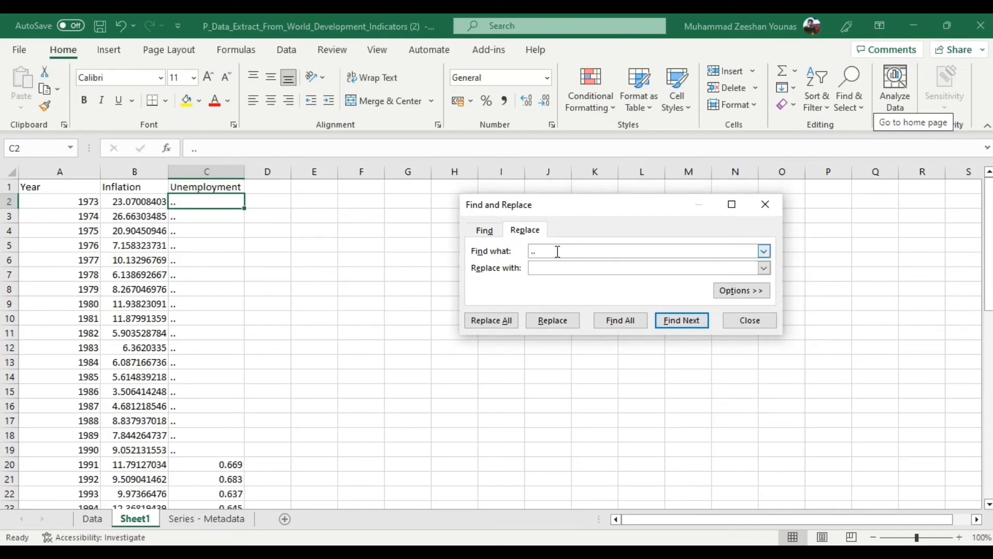
{"action": "left_click", "coordinate": [685, 321]}
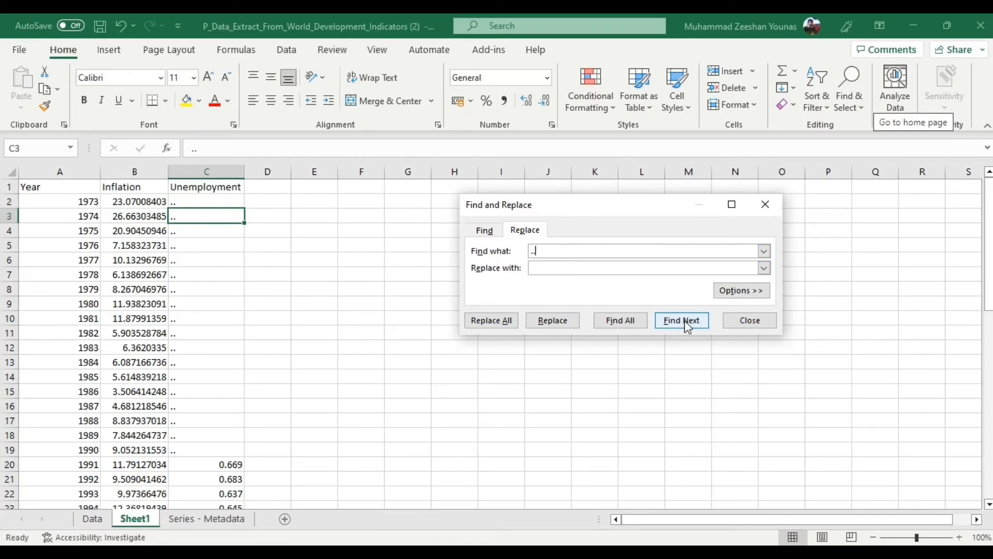
{"action": "left_click", "coordinate": [685, 320]}
{"action": "left_click", "coordinate": [491, 320]}
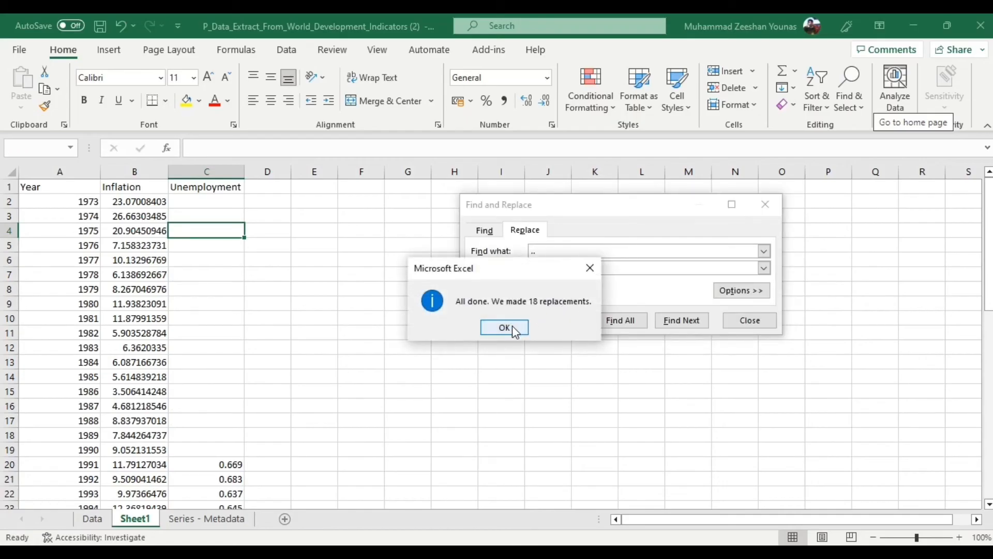
{"action": "left_click", "coordinate": [504, 327]}
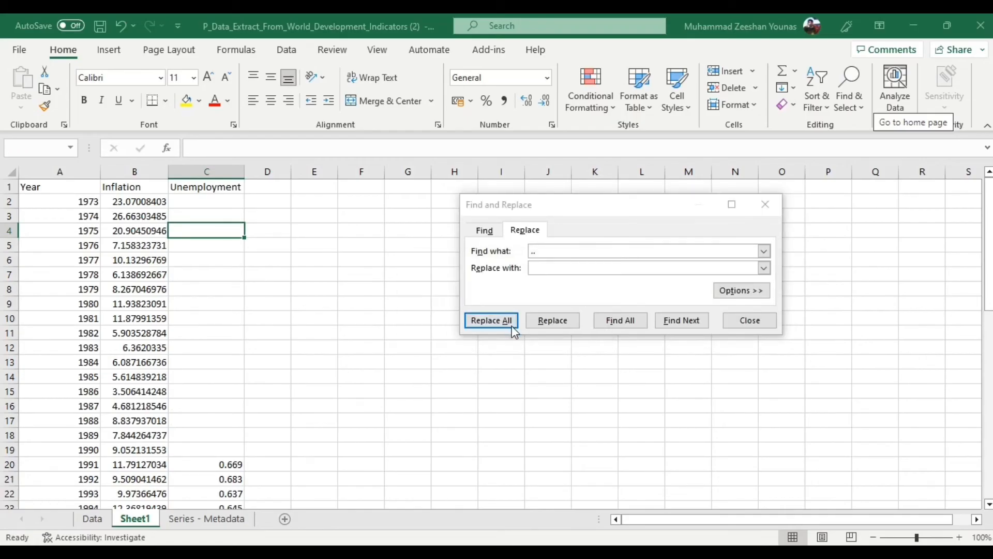
{"action": "left_click", "coordinate": [750, 326]}
{"action": "left_click", "coordinate": [354, 257]}
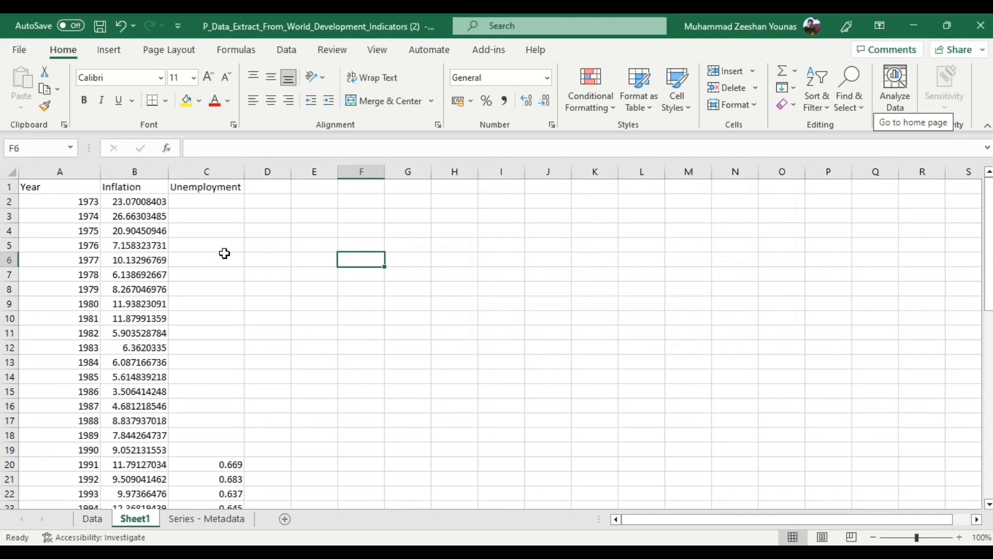
{"action": "left_click", "coordinate": [512, 278]}
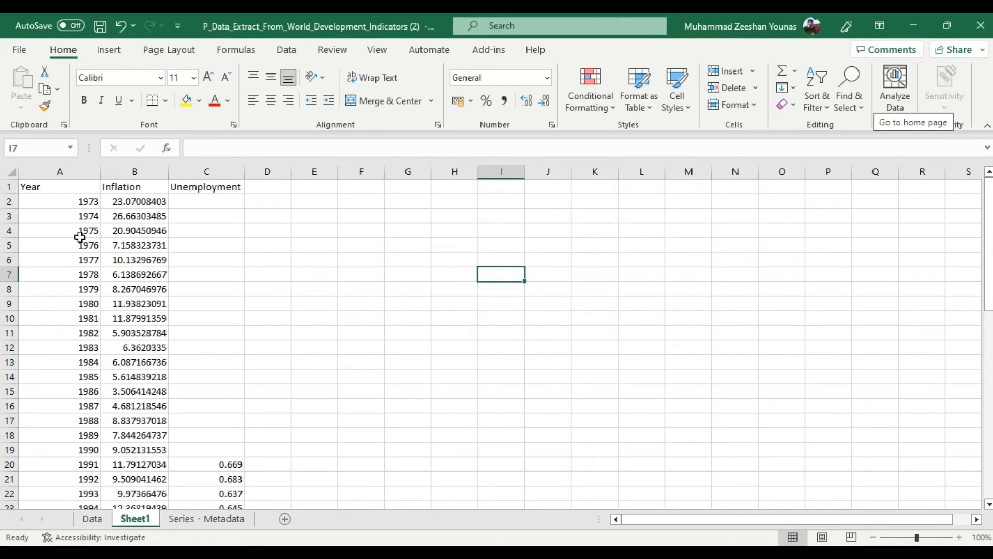
{"action": "left_click", "coordinate": [29, 204]}
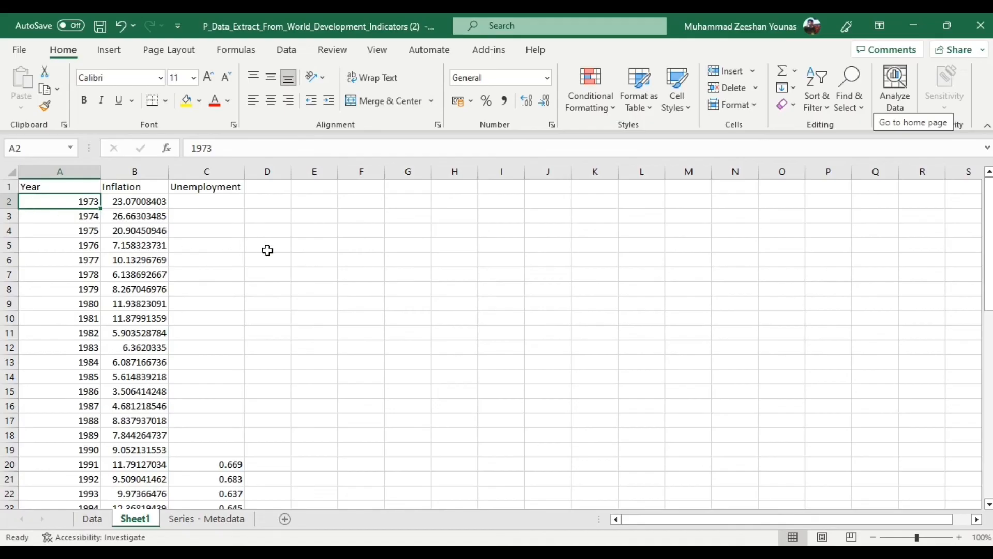
{"action": "left_click", "coordinate": [294, 246]}
{"action": "left_click", "coordinate": [38, 205]}
Delete rows 2 to 19, which hold the years 1973 to 1990 without unemployment data.
{"action": "left_click_drag", "start_coordinate": [5, 202], "coordinate": [16, 450]}
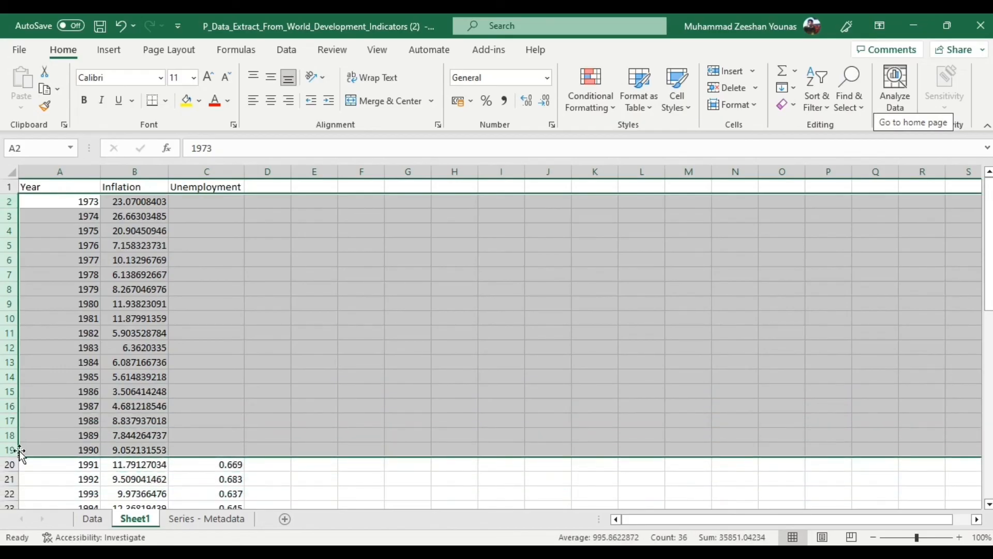
{"action": "right_click", "coordinate": [5, 288]}
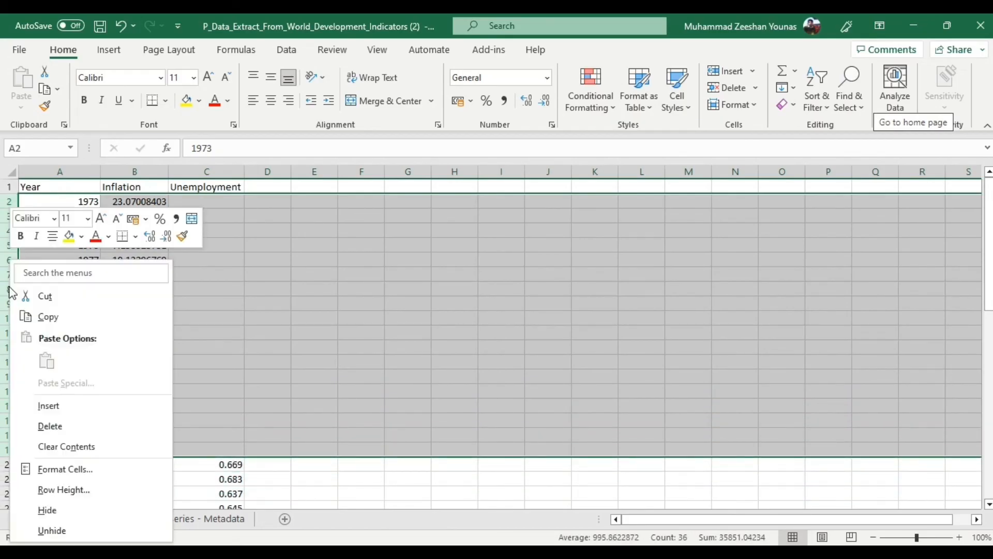
{"action": "left_click", "coordinate": [49, 423]}
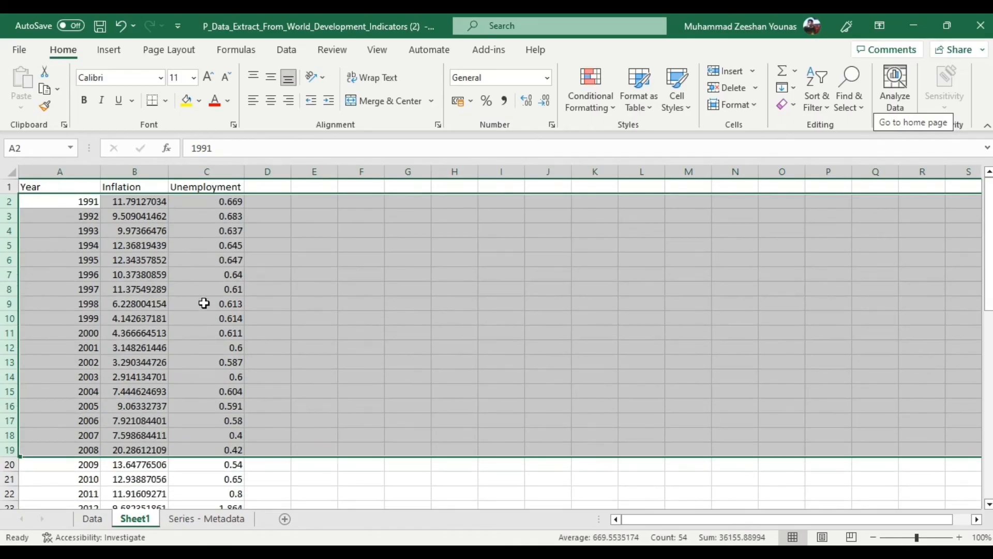
{"action": "left_click", "coordinate": [215, 247]}
{"action": "left_click", "coordinate": [48, 206]}
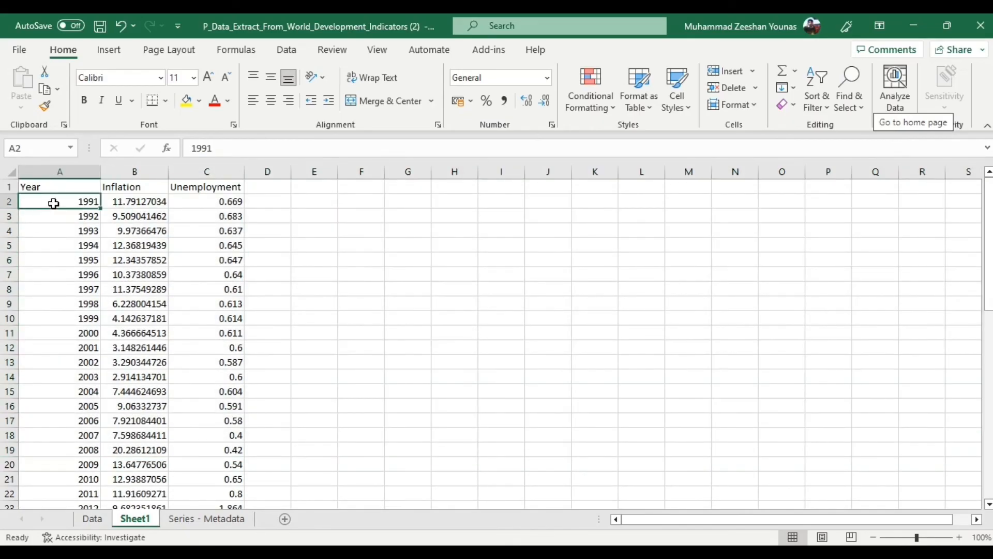
{"action": "scroll", "coordinate": [49, 249], "scroll_direction": "down", "scroll_amount": 7}
{"action": "scroll", "coordinate": [60, 359], "scroll_direction": "up", "scroll_amount": 7}
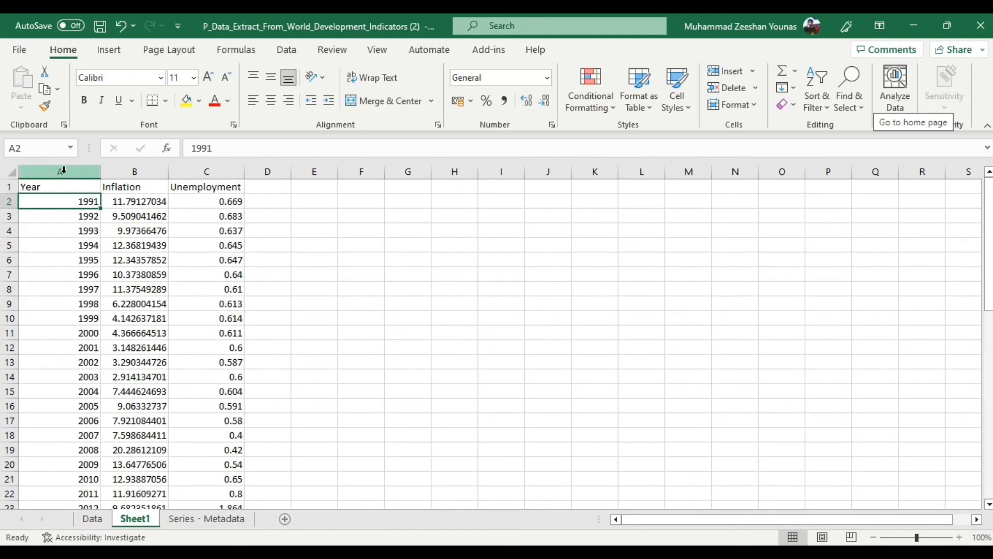
Center the contents of columns A to C horizontally.
{"action": "left_click_drag", "start_coordinate": [63, 169], "coordinate": [196, 172]}
{"action": "left_click", "coordinate": [269, 102]}
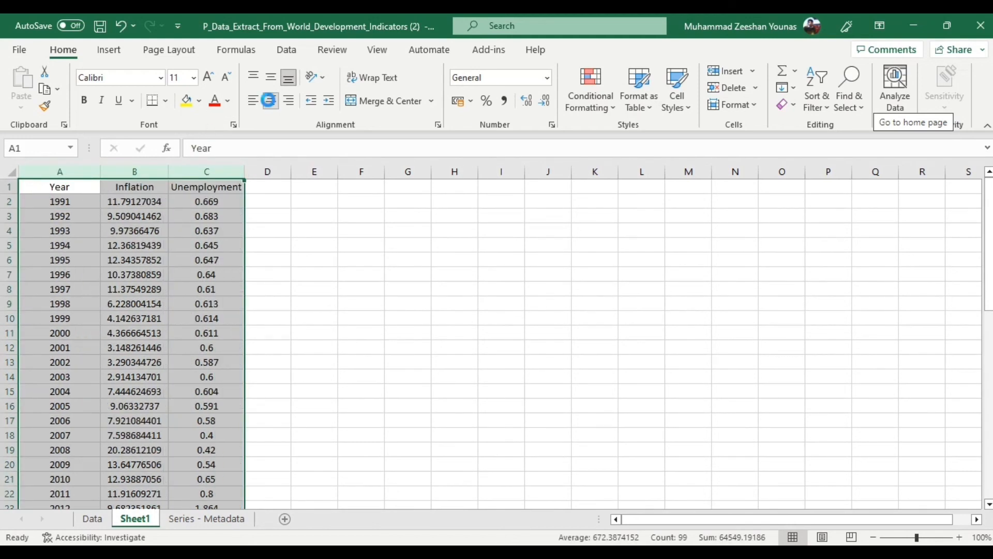
{"action": "left_click", "coordinate": [327, 284]}
Format all inflation and unemployment values in columns B and C to two decimal places.
{"action": "left_click_drag", "start_coordinate": [115, 204], "coordinate": [220, 482]}
{"action": "scroll", "coordinate": [249, 300], "scroll_direction": "up", "scroll_amount": 4}
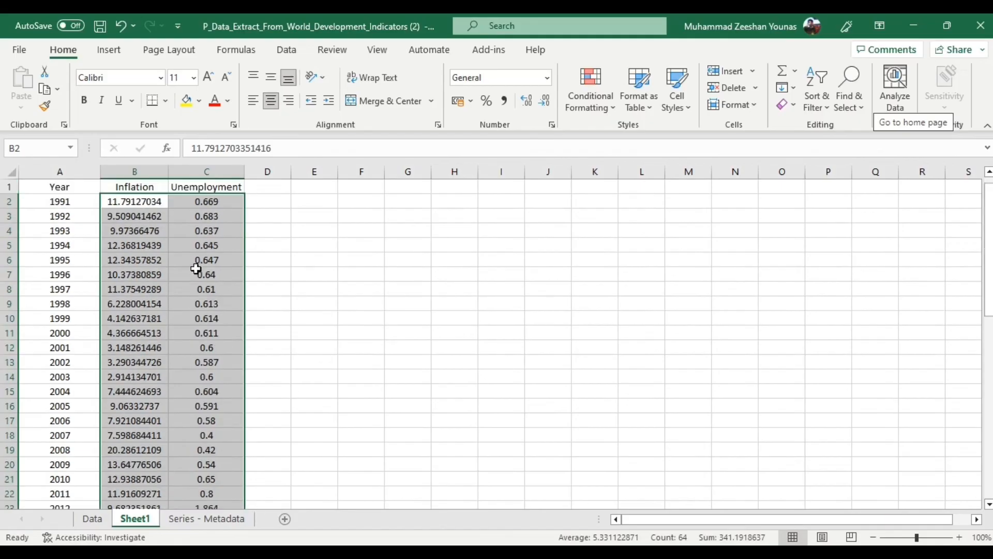
{"action": "left_click", "coordinate": [546, 103]}
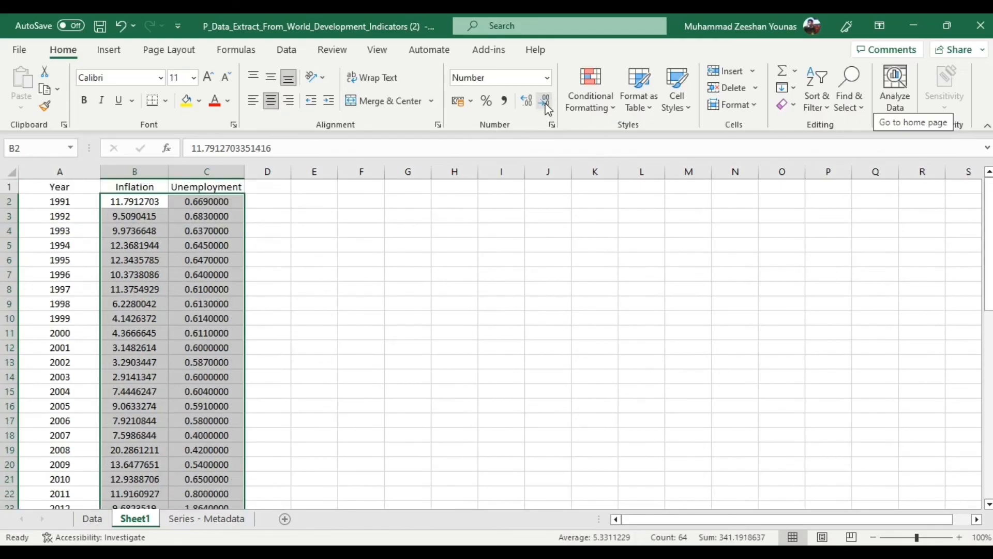
{"action": "left_click", "coordinate": [546, 105]}
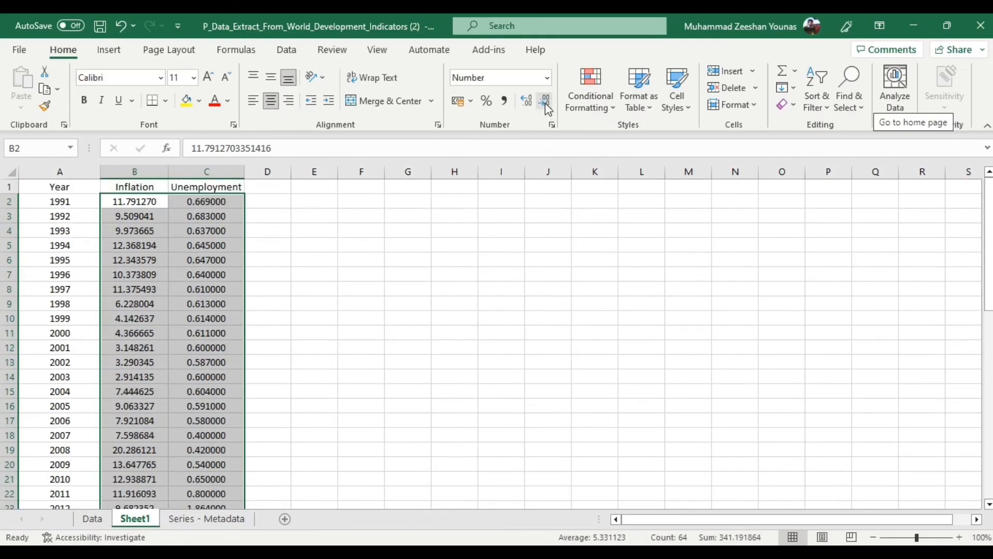
{"action": "left_click", "coordinate": [546, 105]}
{"action": "left_click", "coordinate": [546, 105]}
{"action": "left_click", "coordinate": [546, 105]}
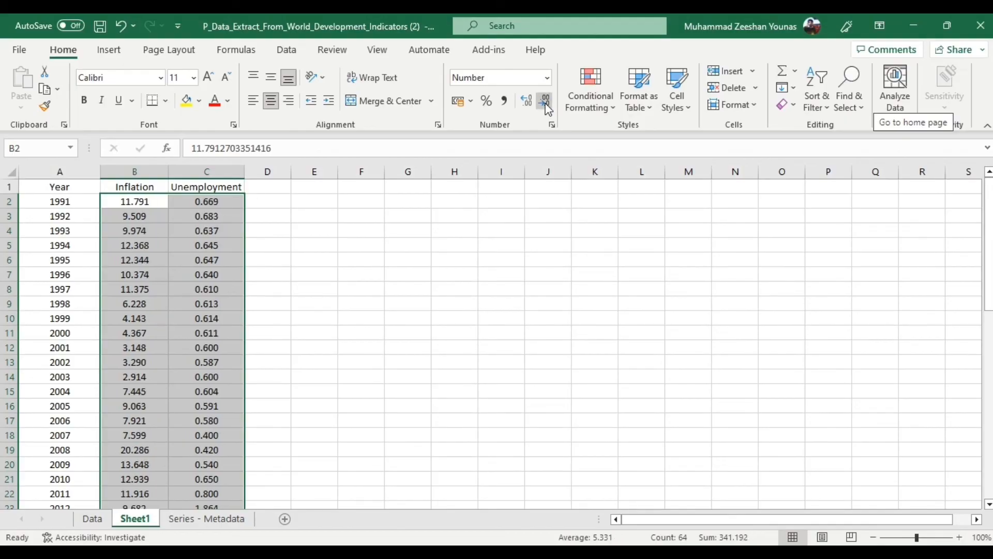
{"action": "left_click", "coordinate": [547, 105]}
{"action": "left_click", "coordinate": [321, 329]}
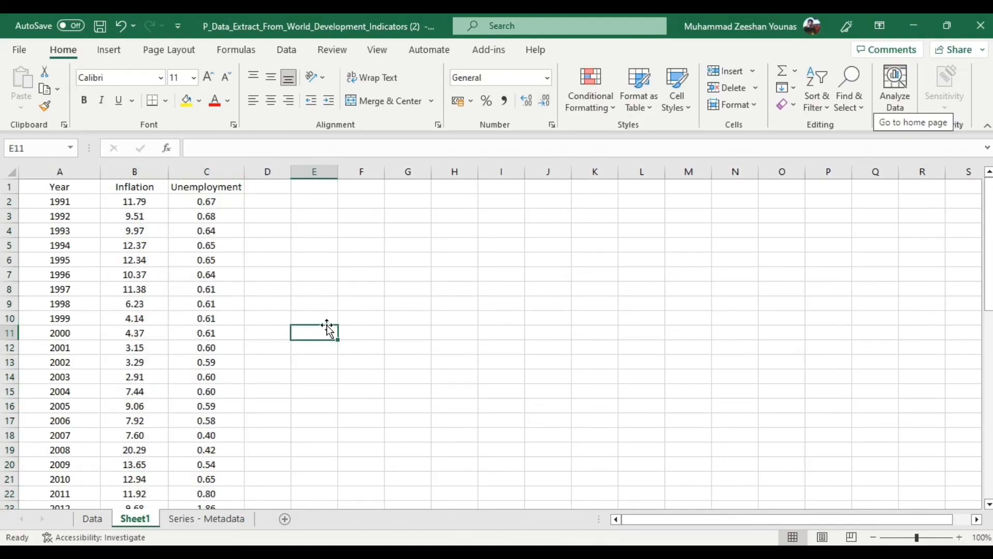
{"action": "scroll", "coordinate": [344, 323], "scroll_direction": "down", "scroll_amount": 6}
{"action": "scroll", "coordinate": [344, 322], "scroll_direction": "up", "scroll_amount": 6}
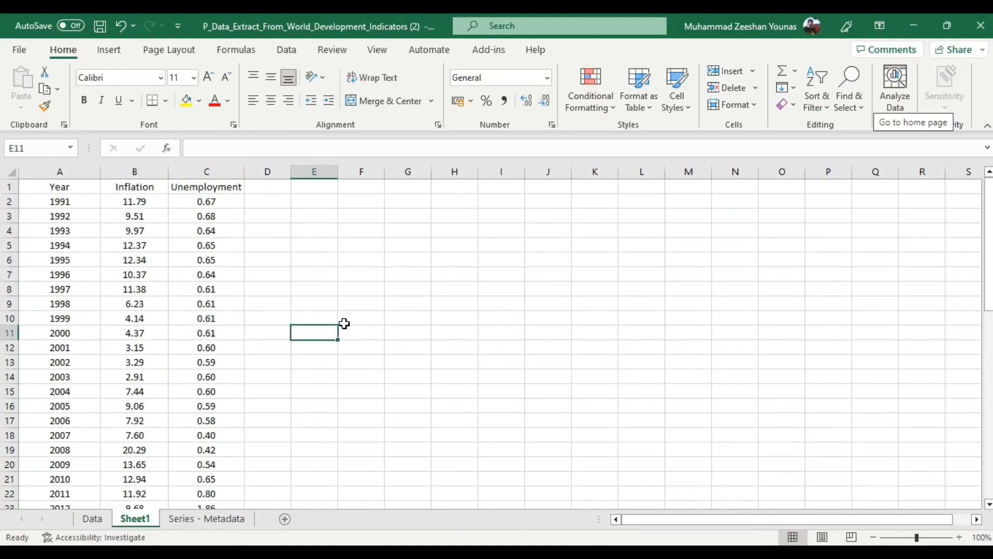